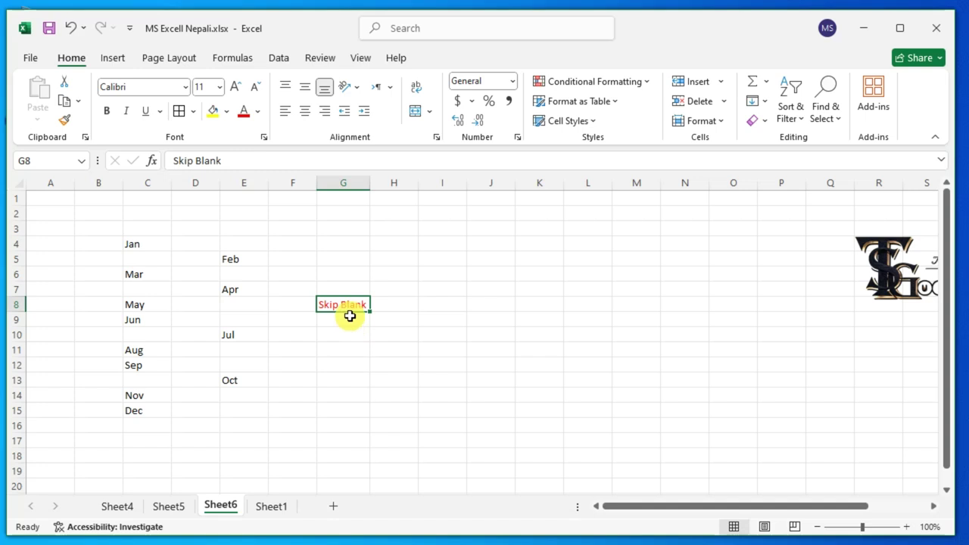
- Copy the Feb–Oct entries in E5:E13
click(229, 262)
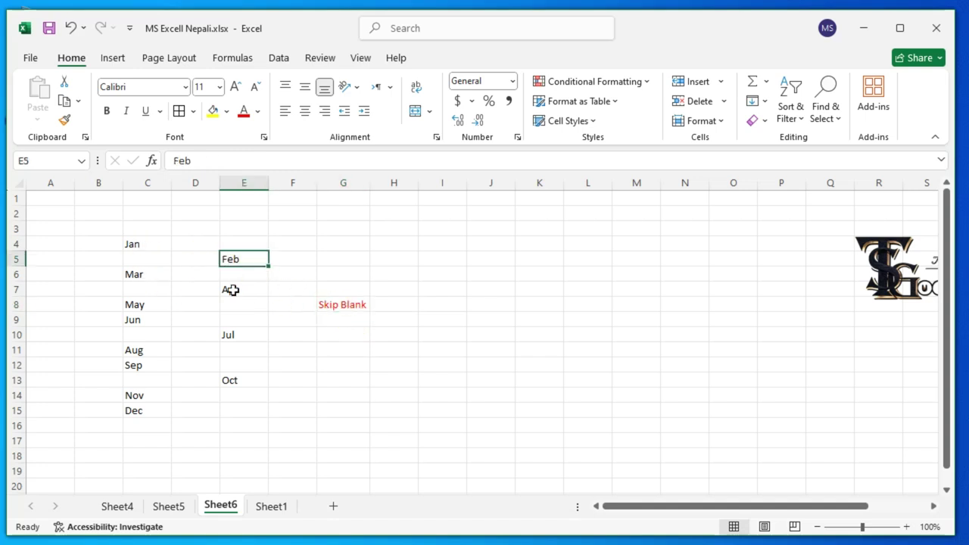
drag(232, 290, 237, 384)
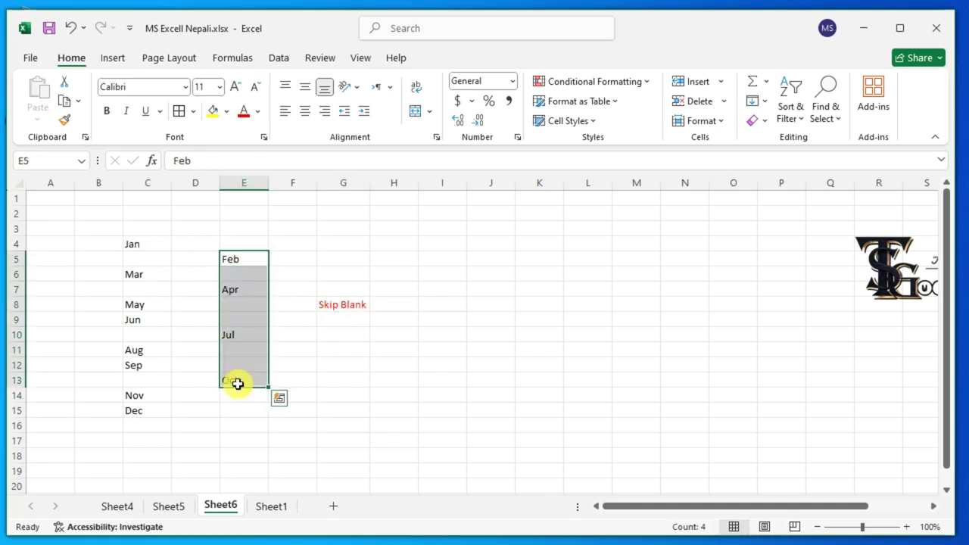
key(ctrl+c)
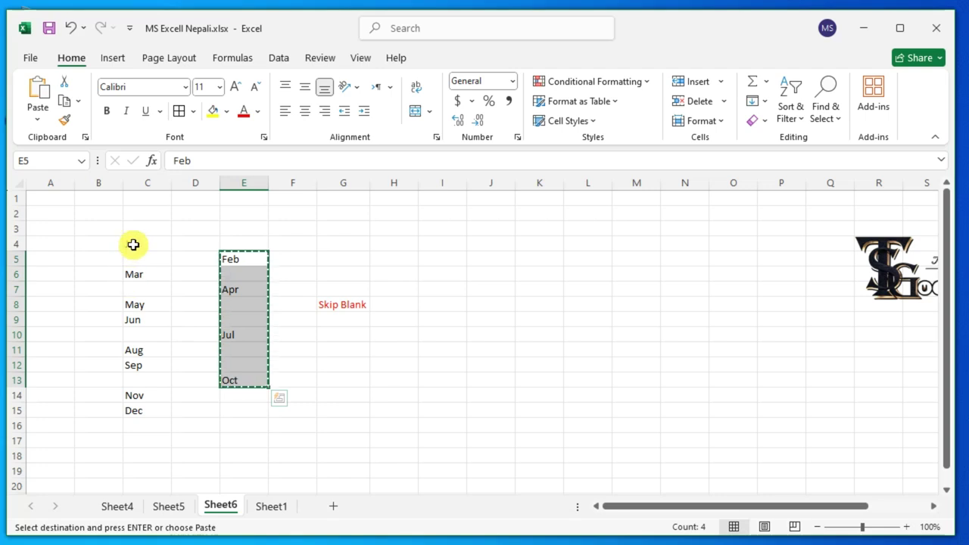
- Do a plain paste at C4, then undo it to restore column C's original months
click(133, 245)
key(ctrl+v)
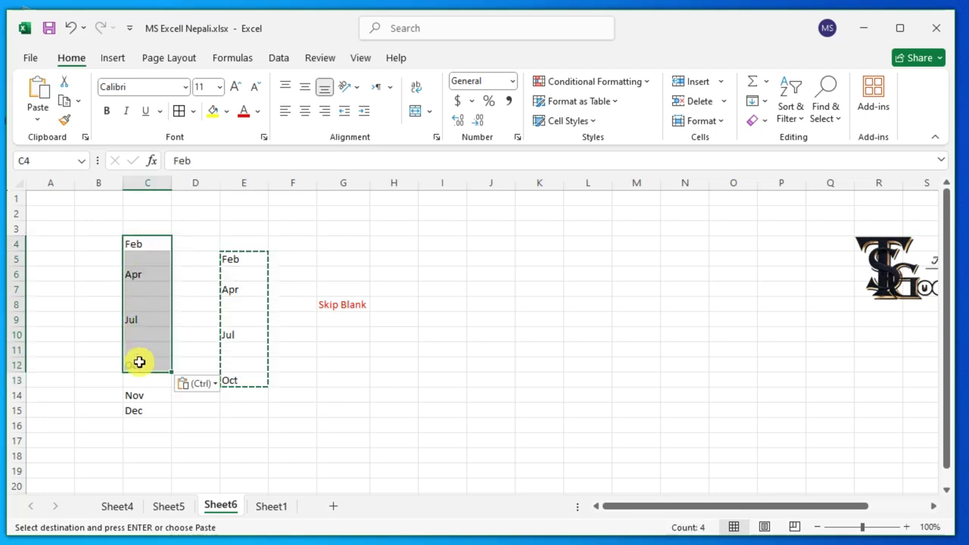
click(71, 28)
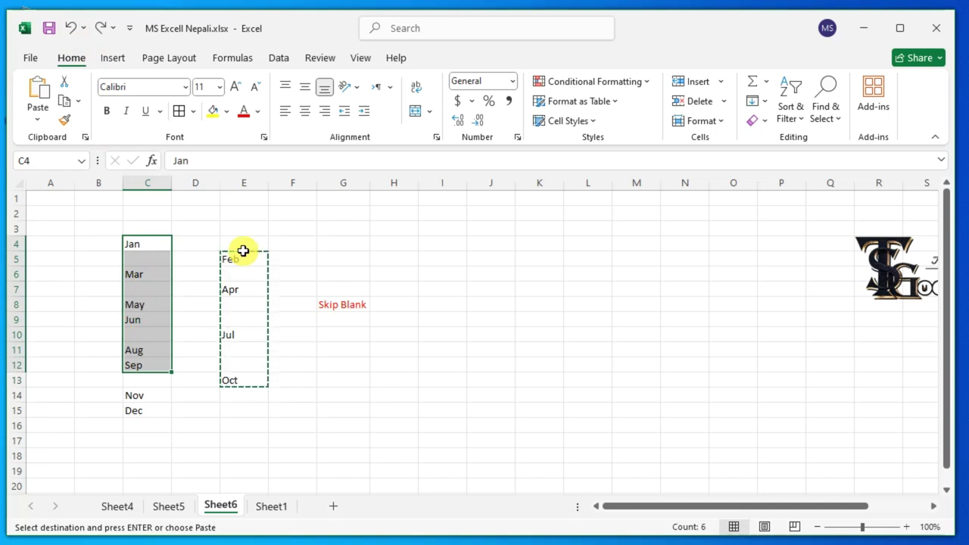
- Copy the column E range E4:E13
drag(239, 249, 244, 387)
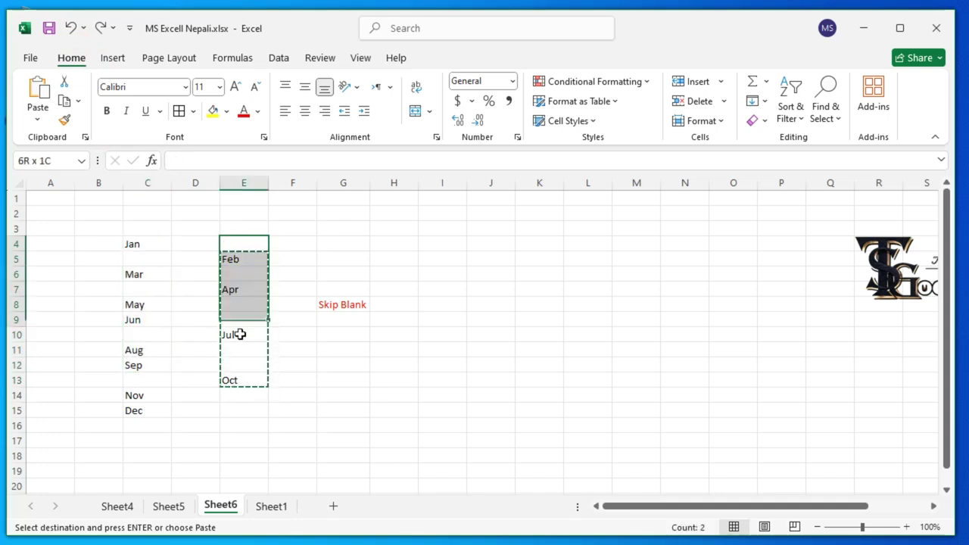
right_click(245, 373)
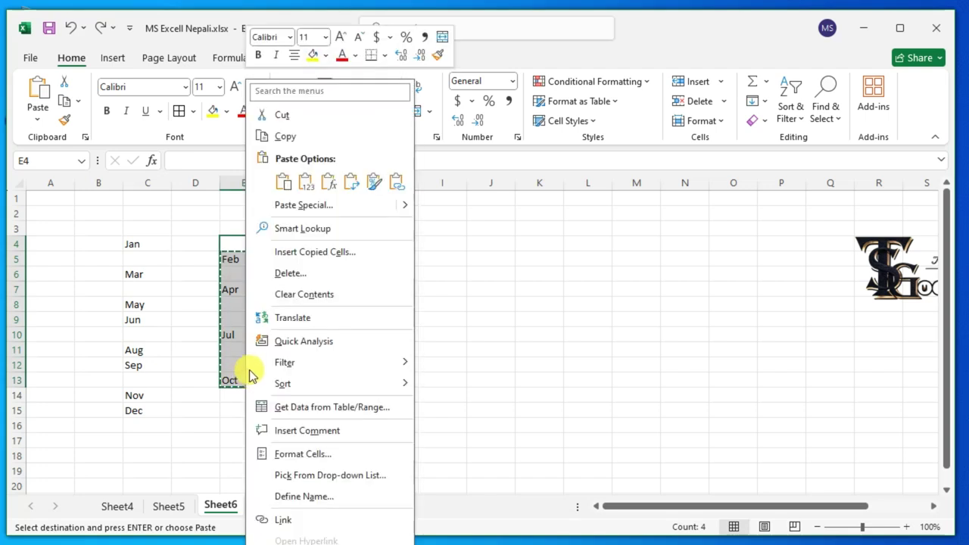
click(294, 146)
- Paste Special into C4:C13 with Skip blanks so column C lists Jan through Dec
mouse_move(143, 243)
mouse_down()
mouse_move(147, 395)
mouse_move(147, 381)
mouse_up()
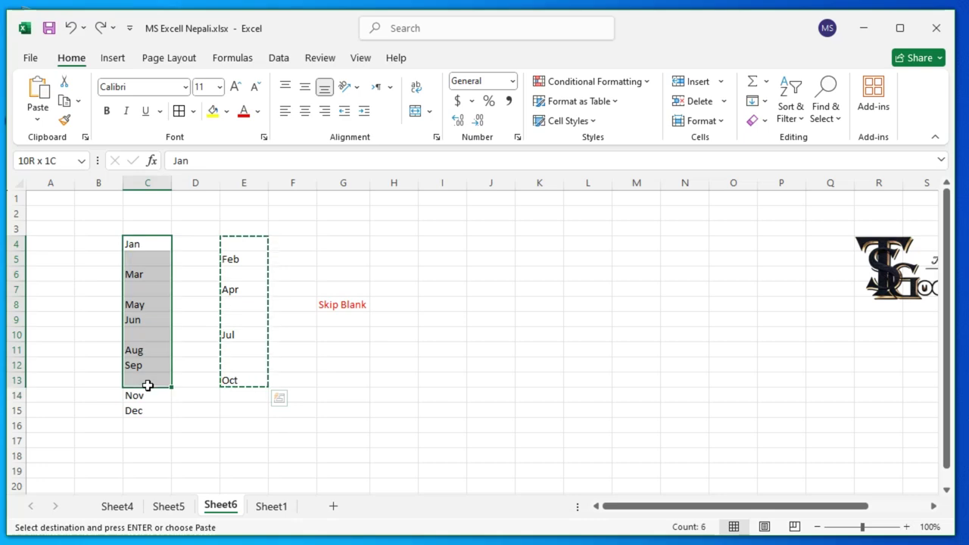
right_click(151, 255)
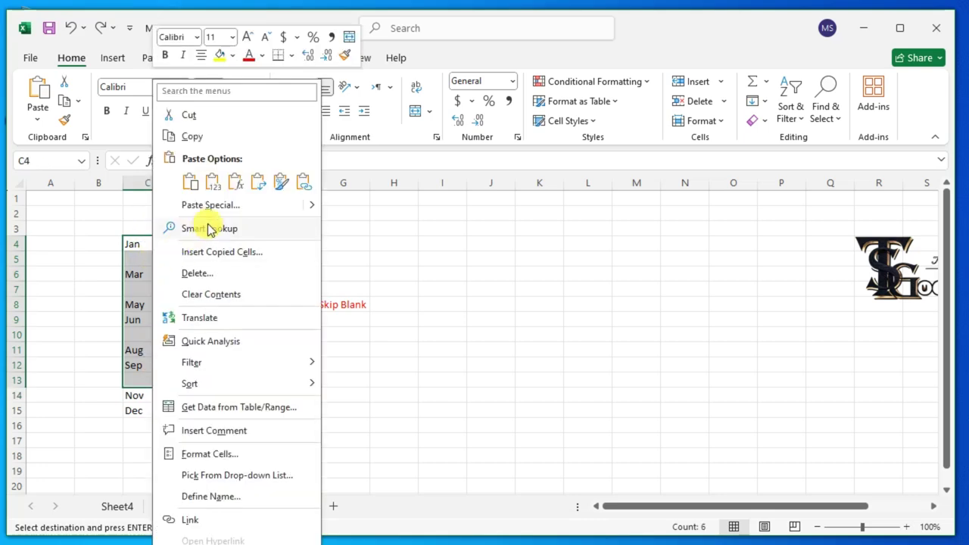
click(217, 212)
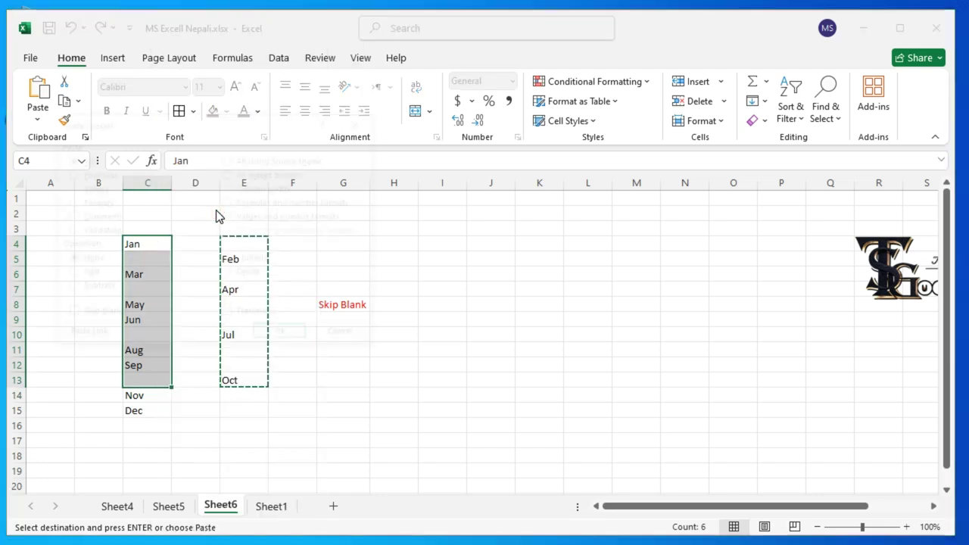
click(108, 317)
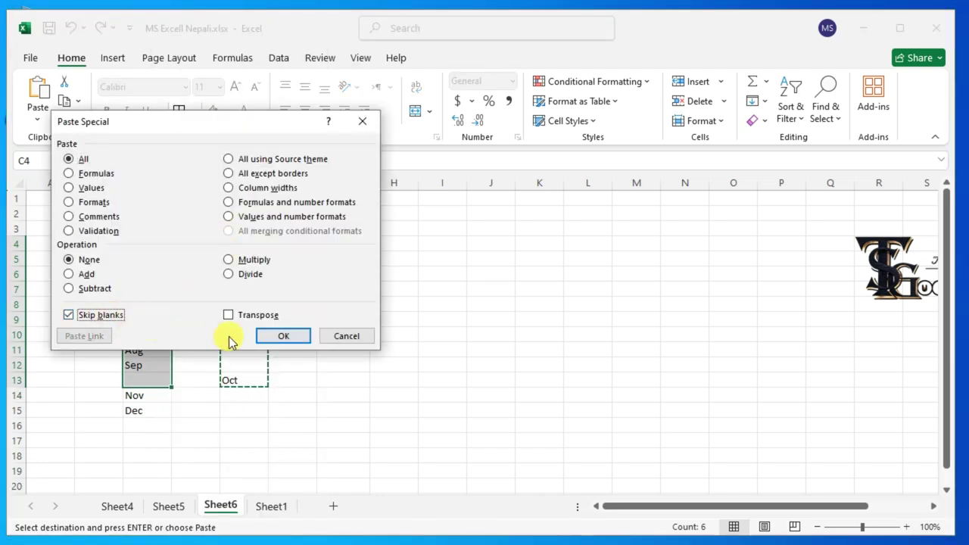
click(275, 336)
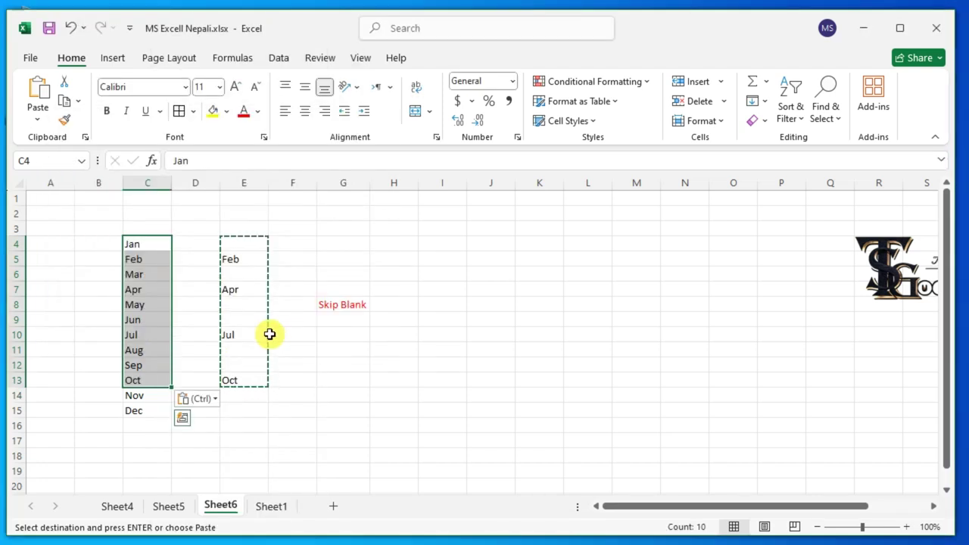
drag(131, 242, 139, 408)
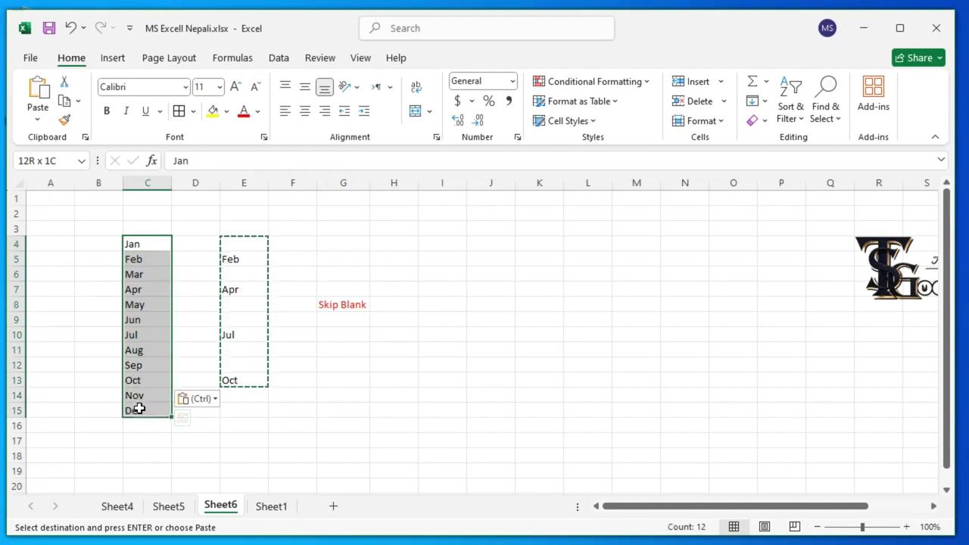
click(507, 244)
- Enter the odd numbers 1, 3, 5, 7, 9 on alternate rows of column J from J4
text(1)
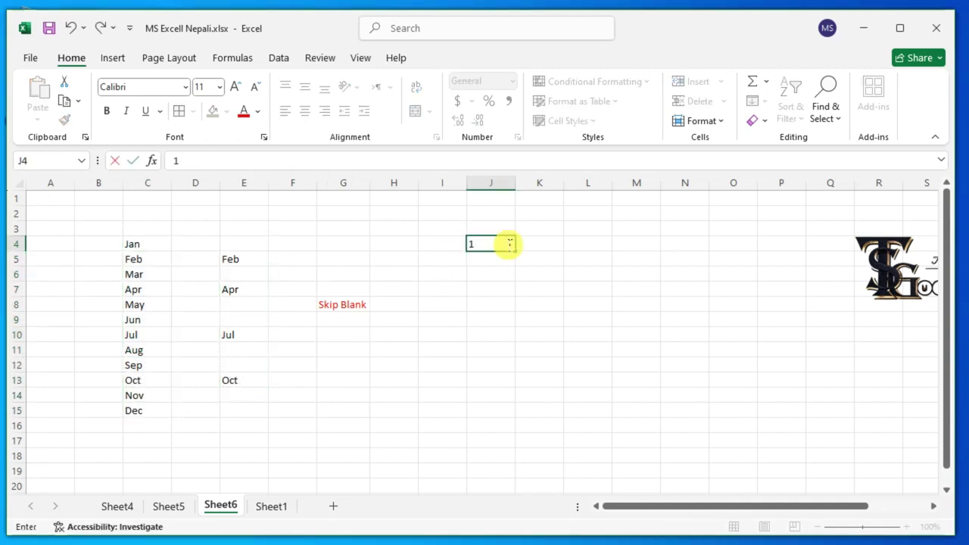
key(Return)
key(Return)
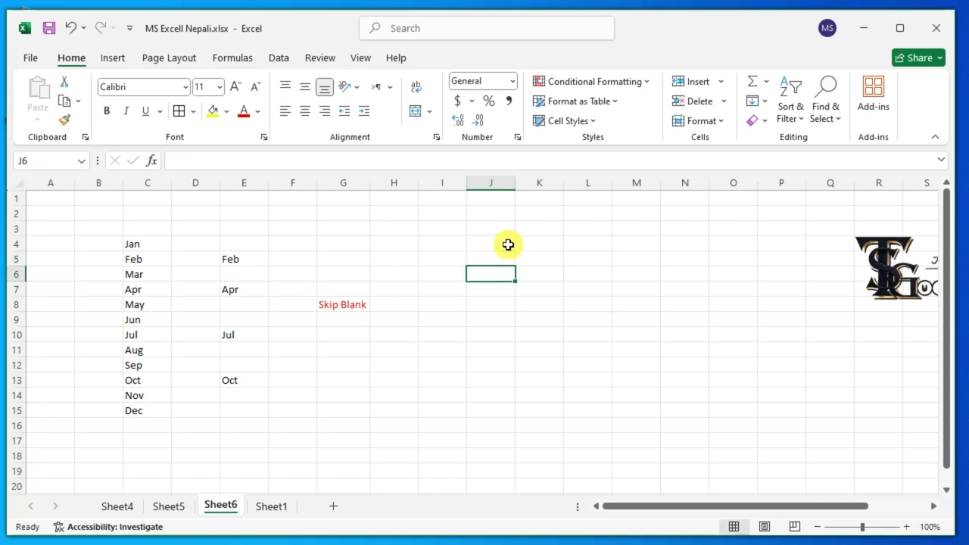
text(3)
key(Return)
key(Return)
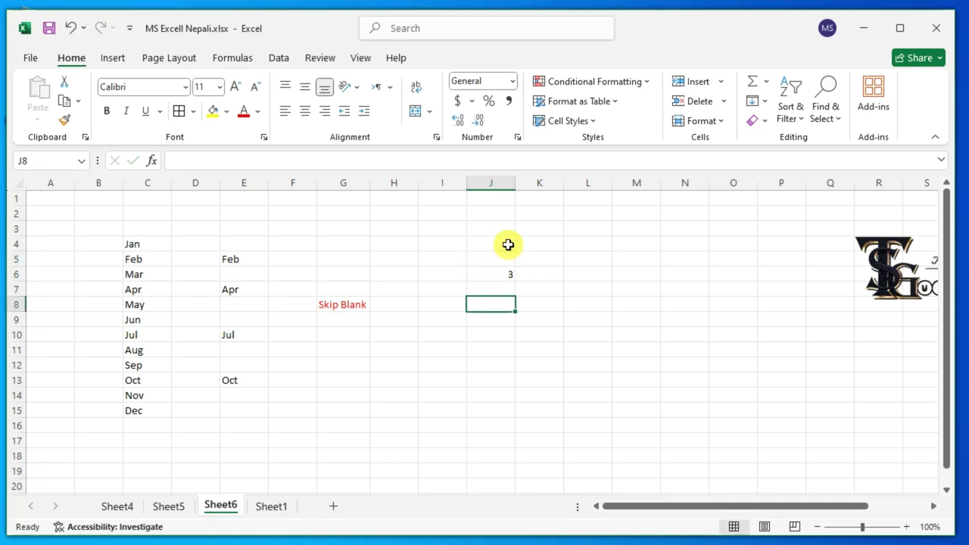
text(5)
key(Return)
key(Return)
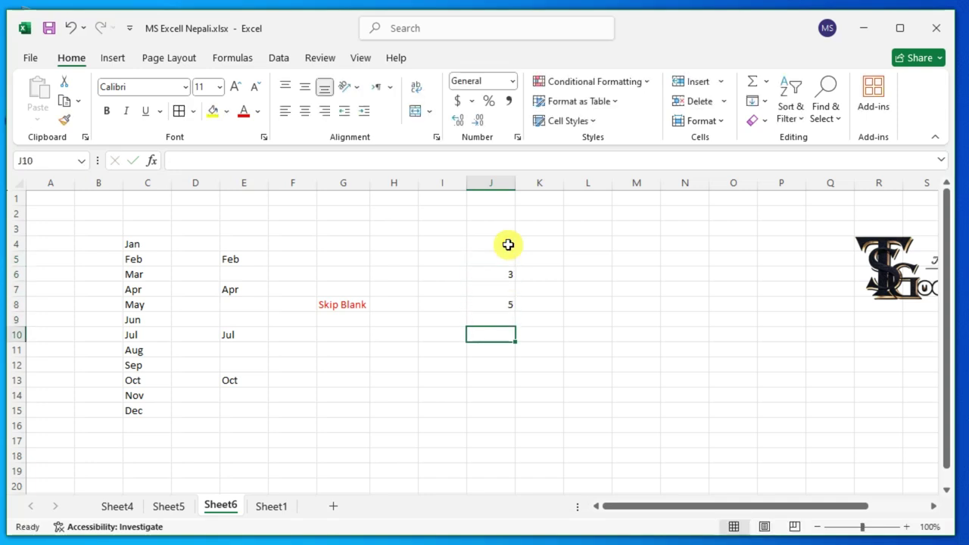
text(7)
key(Return)
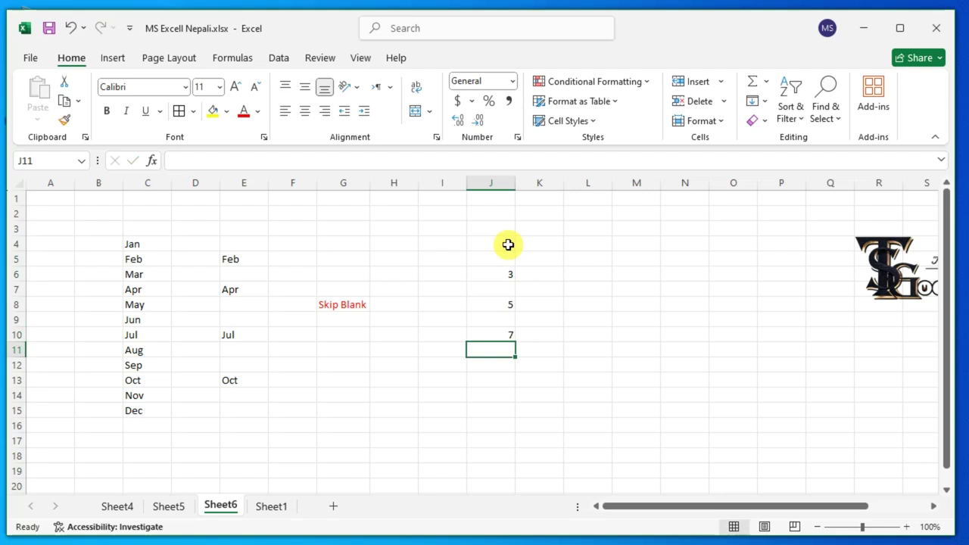
key(Return)
text(9)
key(Return)
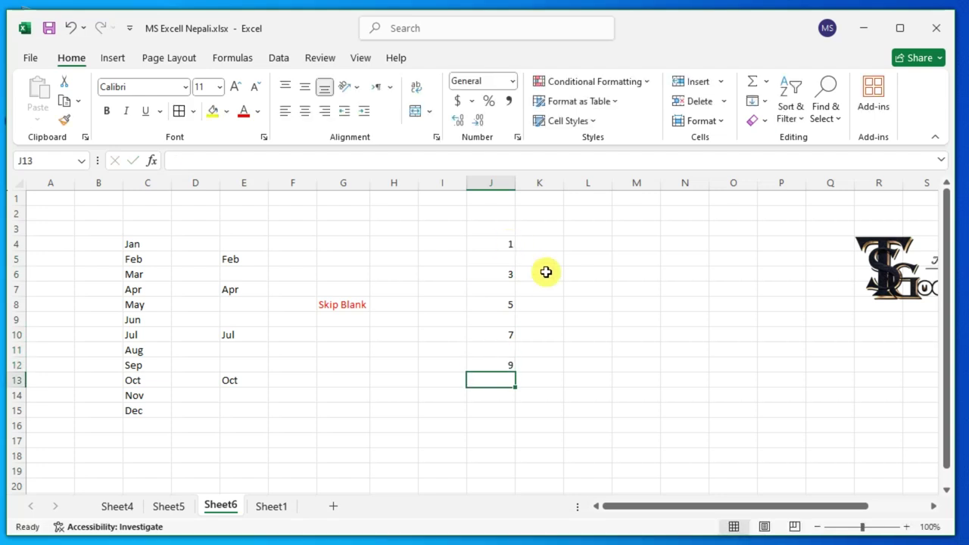
click(549, 261)
- Enter 2, 4, 6, 8, 10 on alternate rows from L5 to L13, correcting L9 to 6
click(600, 267)
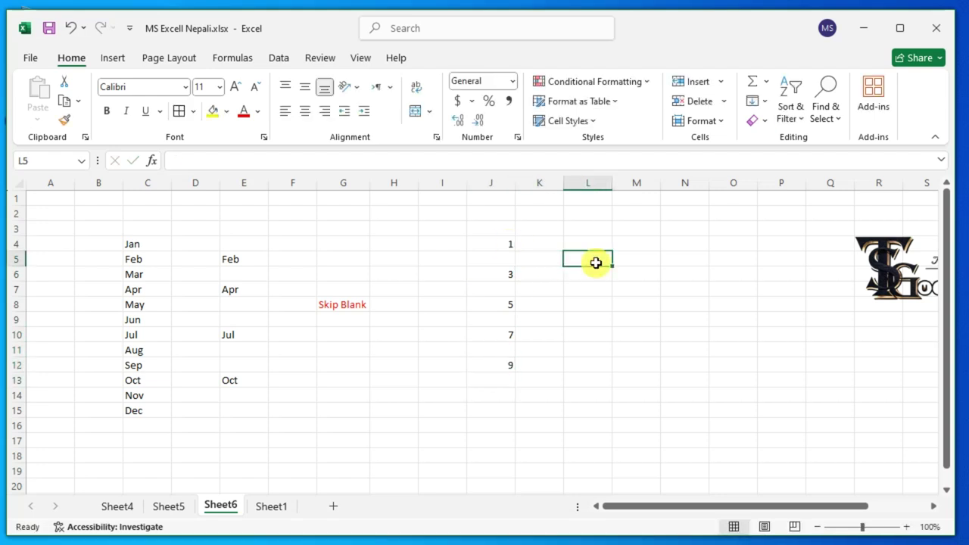
text(2)
key(Return)
key(Return)
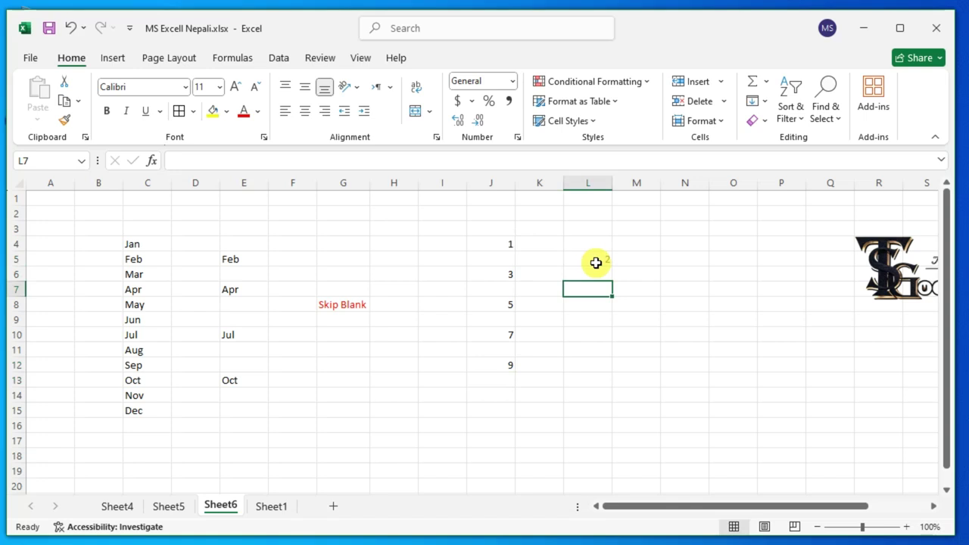
text(4)
key(Return)
key(Return)
text(8)
key(Return)
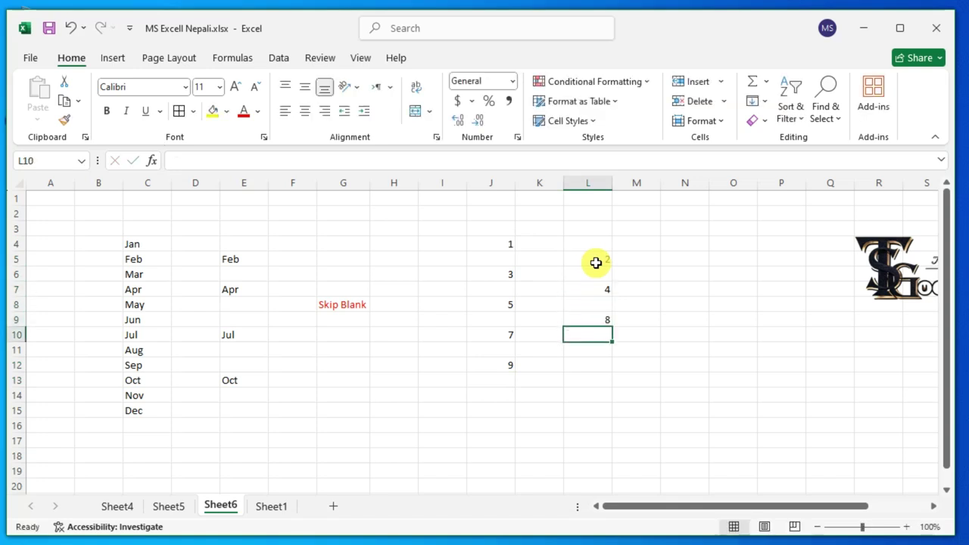
key(Up)
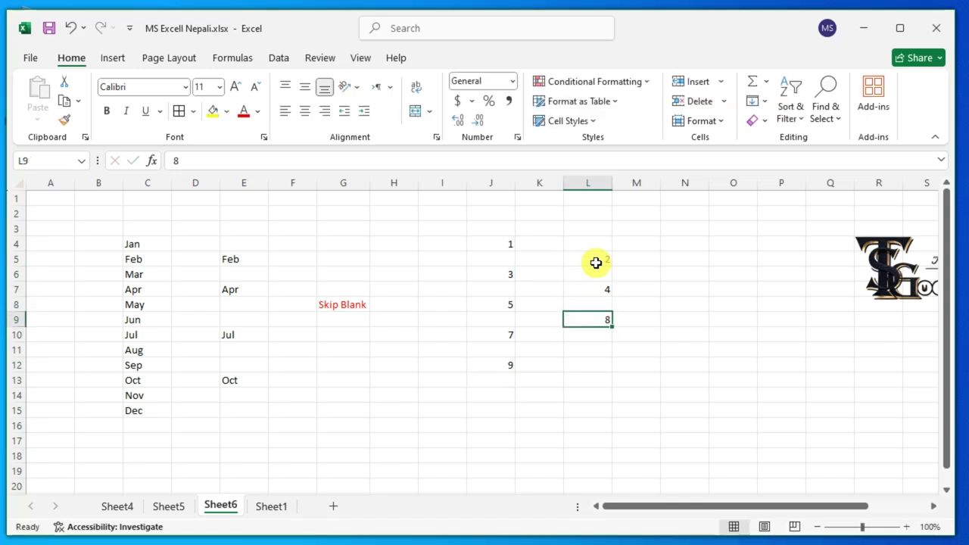
text(6)
key(Return)
key(Return)
key(Return)
key(Return)
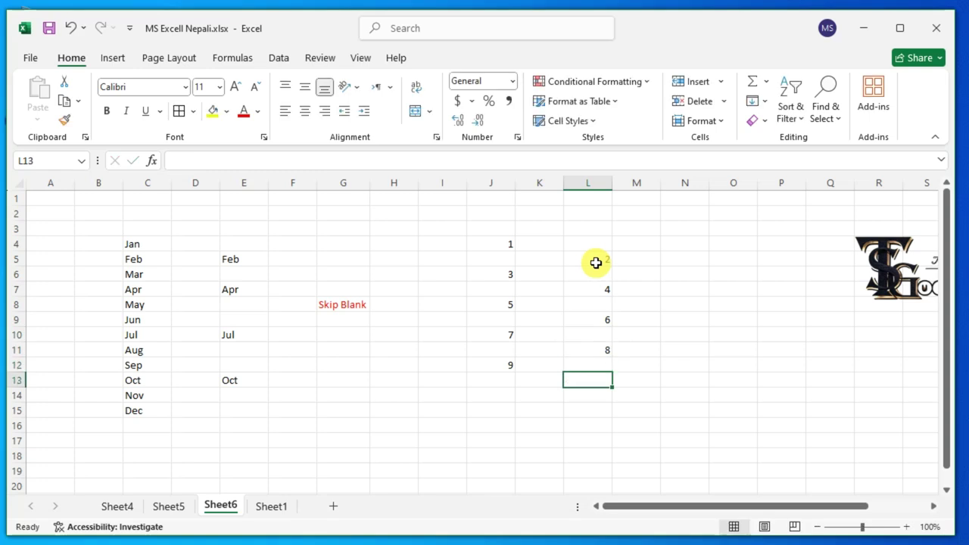
text(10)
key(Return)
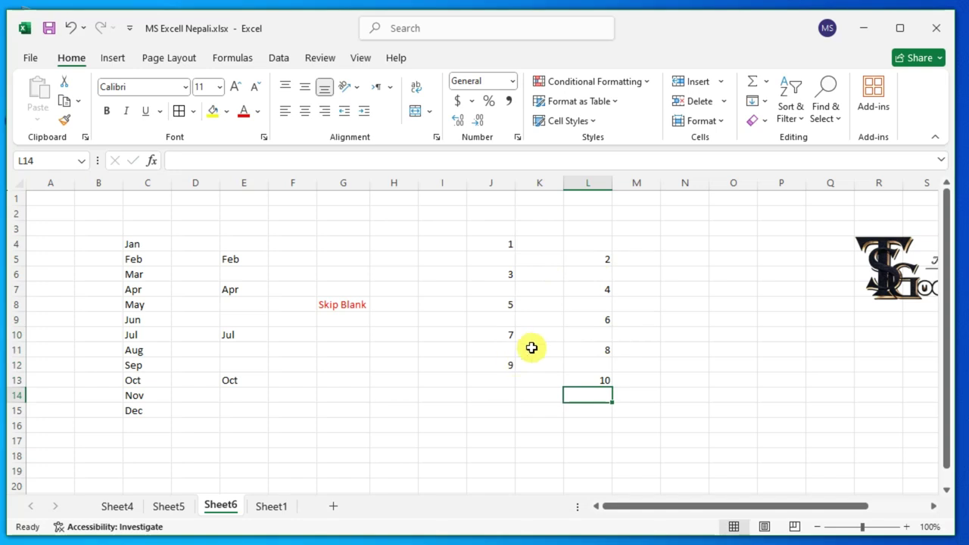
- Copy the even numbers in L5:L13
drag(596, 255, 600, 382)
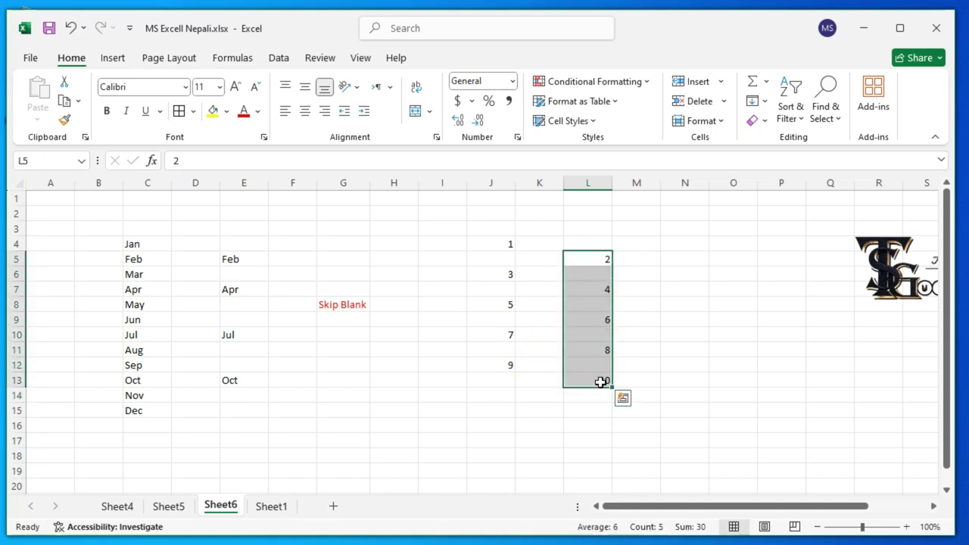
right_click(605, 295)
click(644, 159)
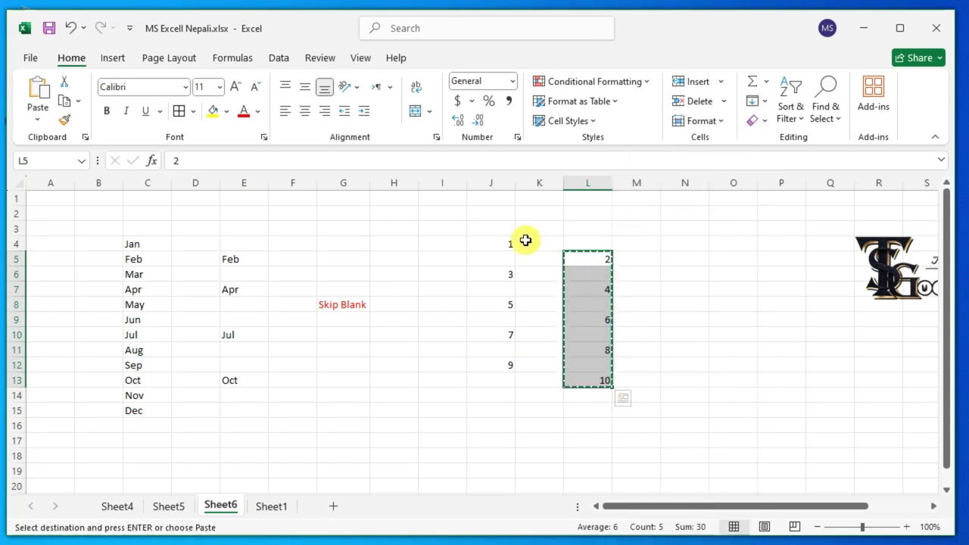
- Paste Special into J5:J13 with Skip blanks
drag(503, 245, 502, 349)
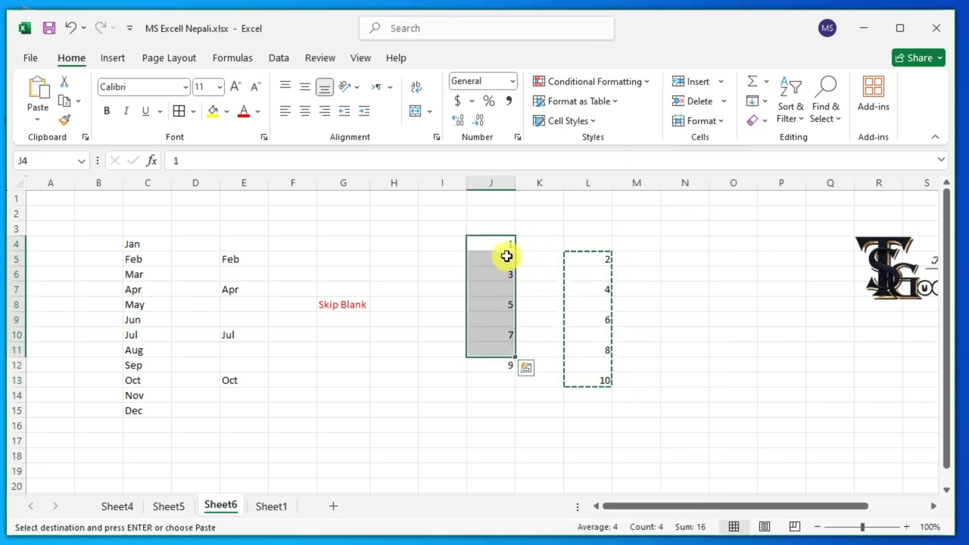
drag(502, 261, 510, 381)
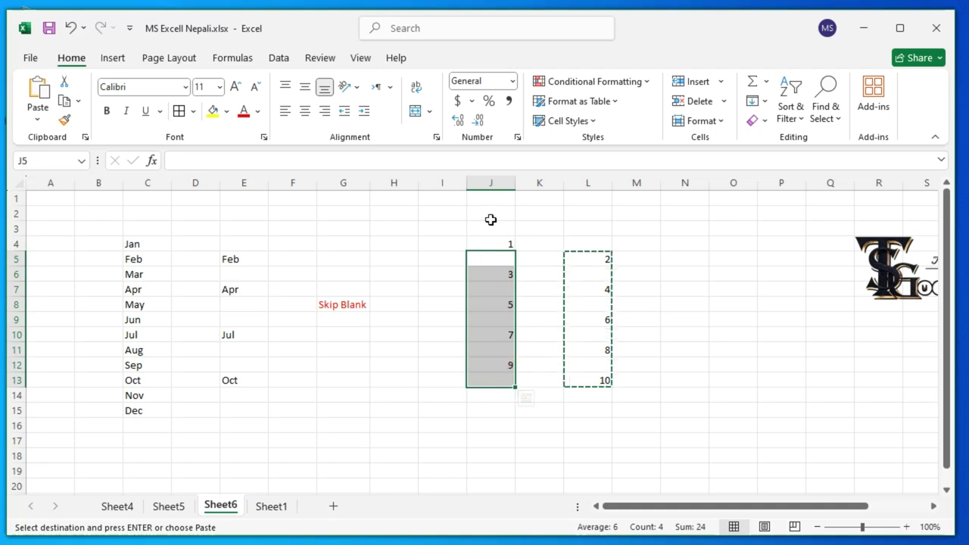
right_click(498, 262)
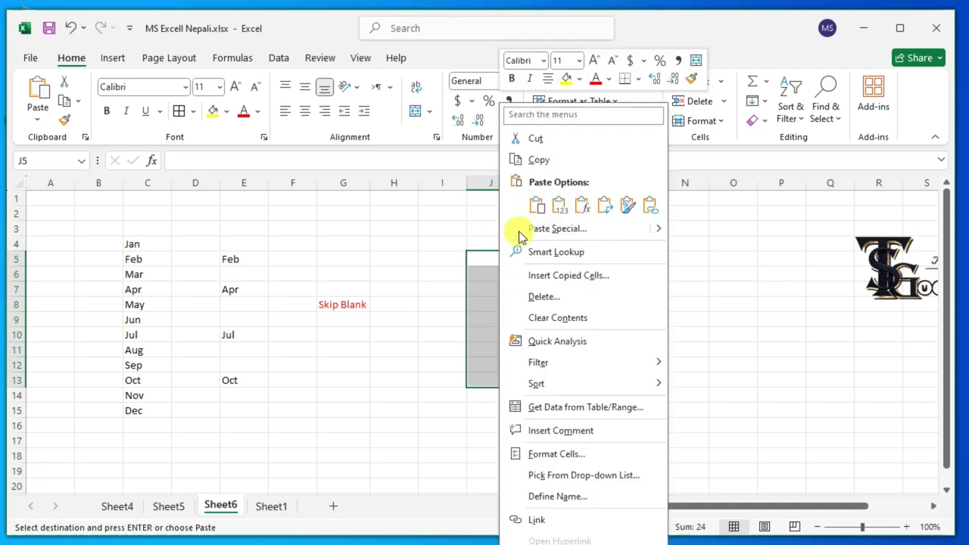
click(570, 233)
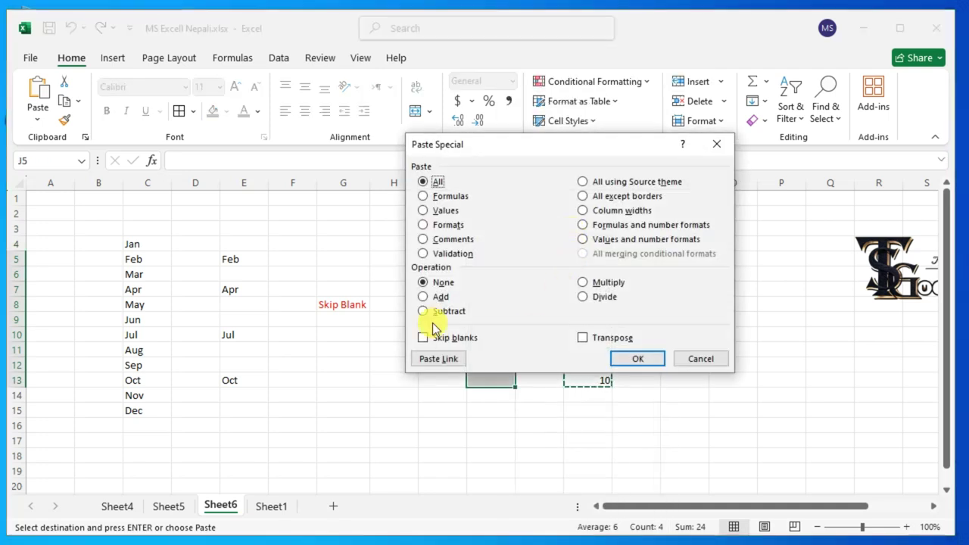
click(423, 338)
click(636, 362)
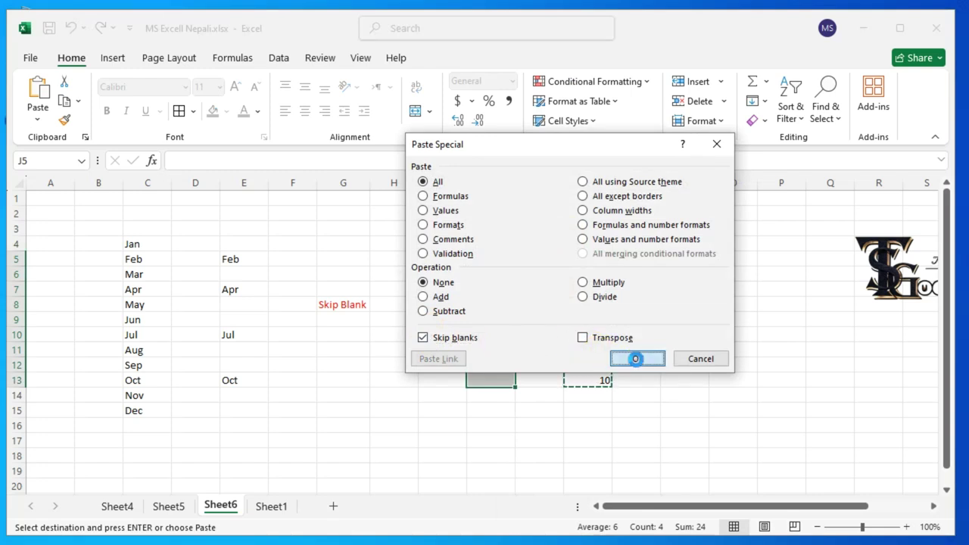
- Check that J4:J13 reads 1 through 10, then cancel the pending copy
click(504, 244)
drag(504, 254, 509, 382)
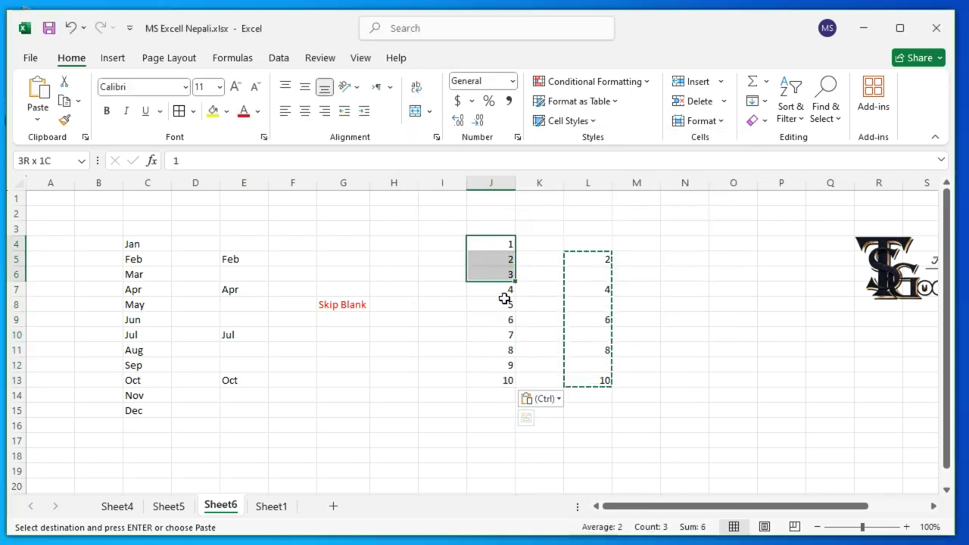
click(574, 367)
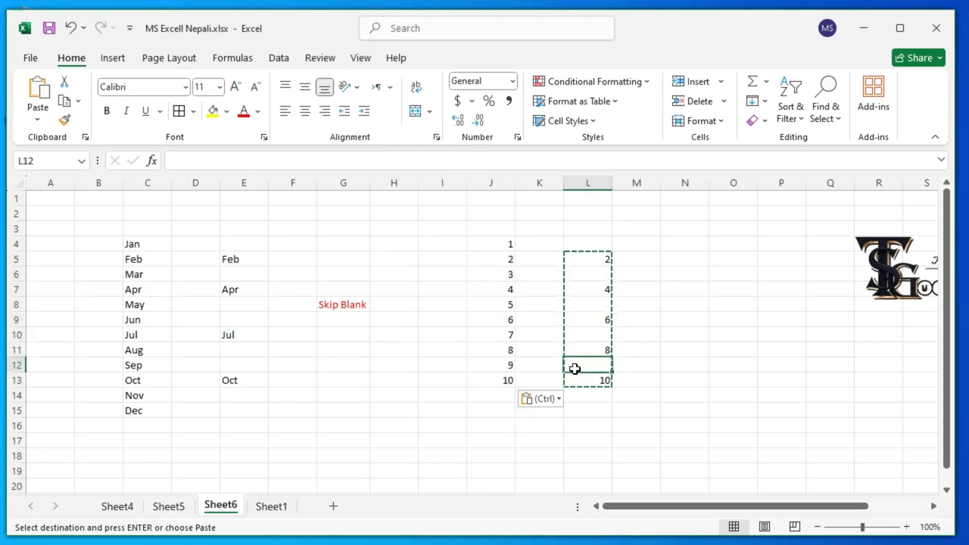
key(Escape)
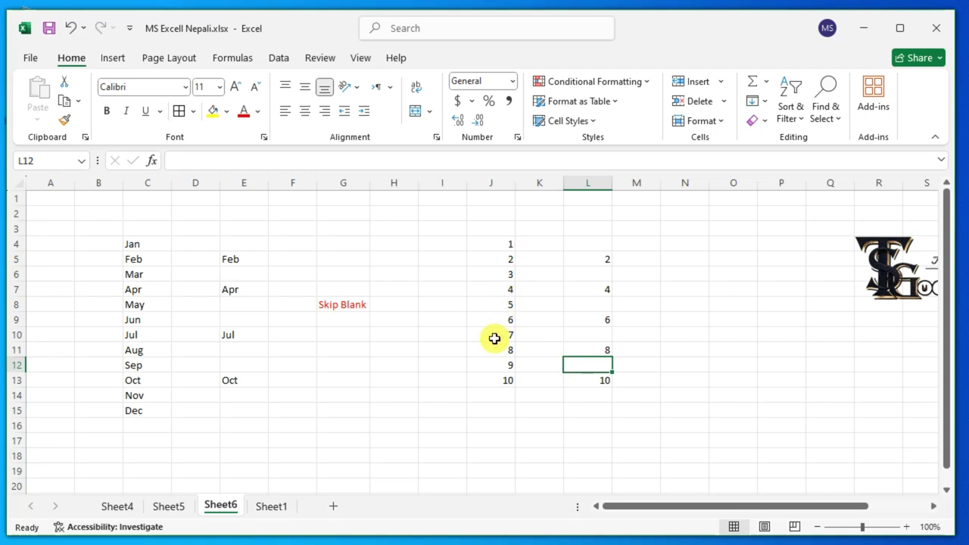
- On Sheet1, copy the student table's SN column B2:B7
click(273, 509)
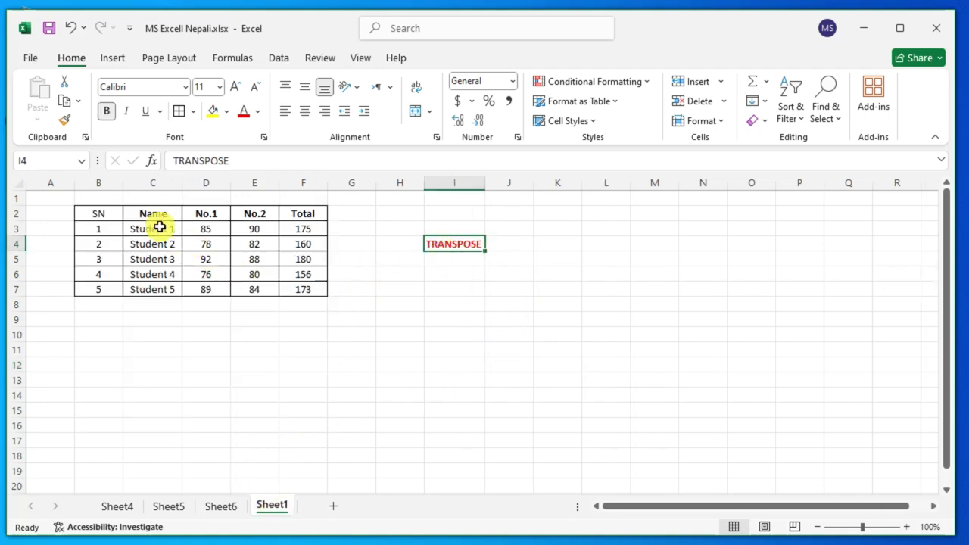
drag(96, 214, 313, 217)
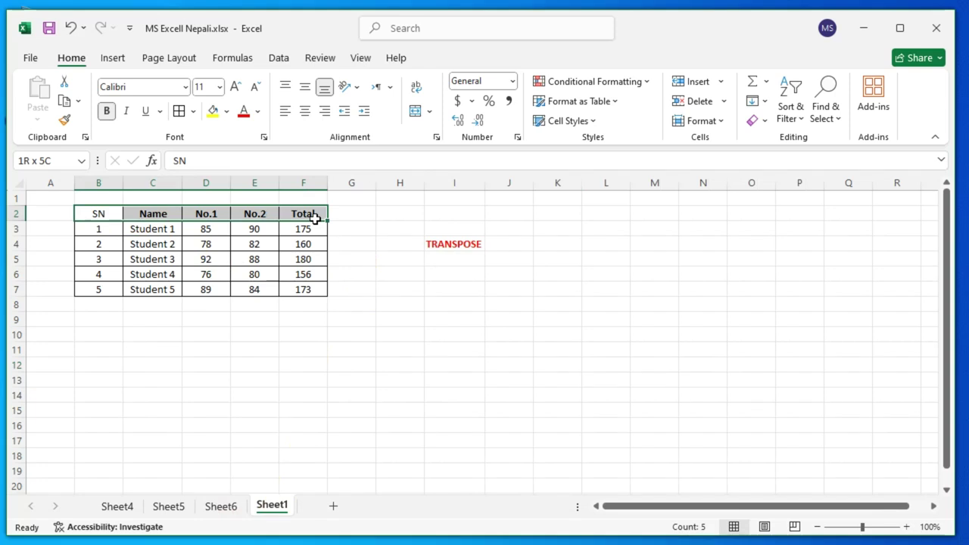
drag(99, 214, 99, 286)
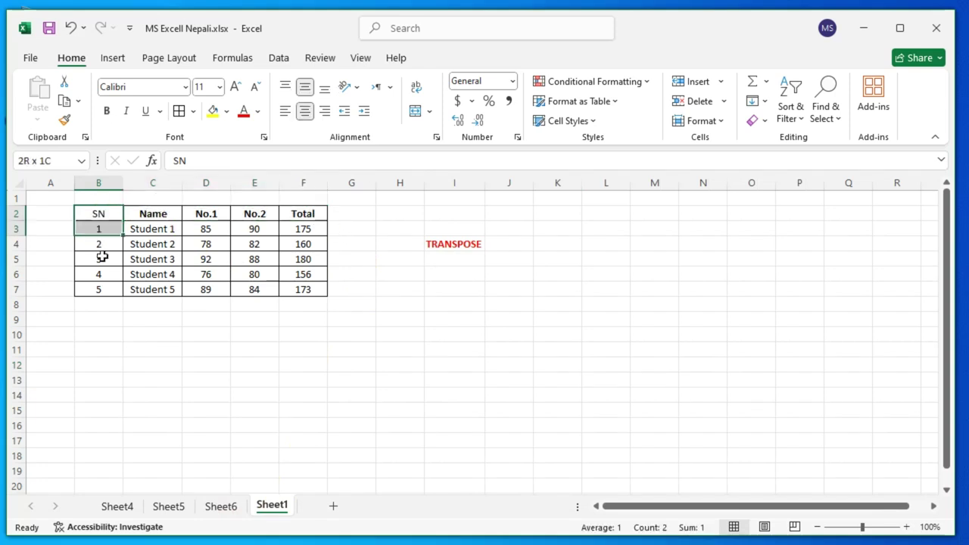
key(ctrl+q)
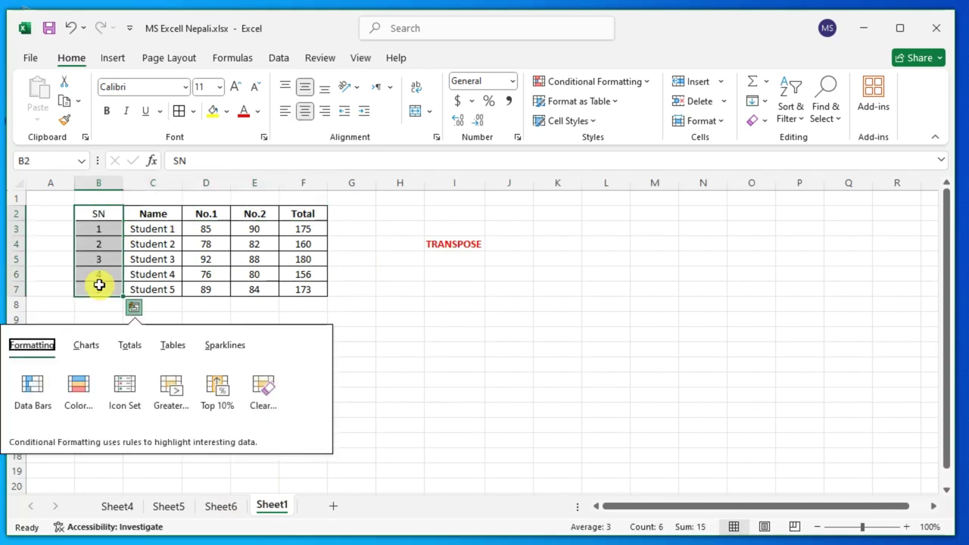
right_click(99, 284)
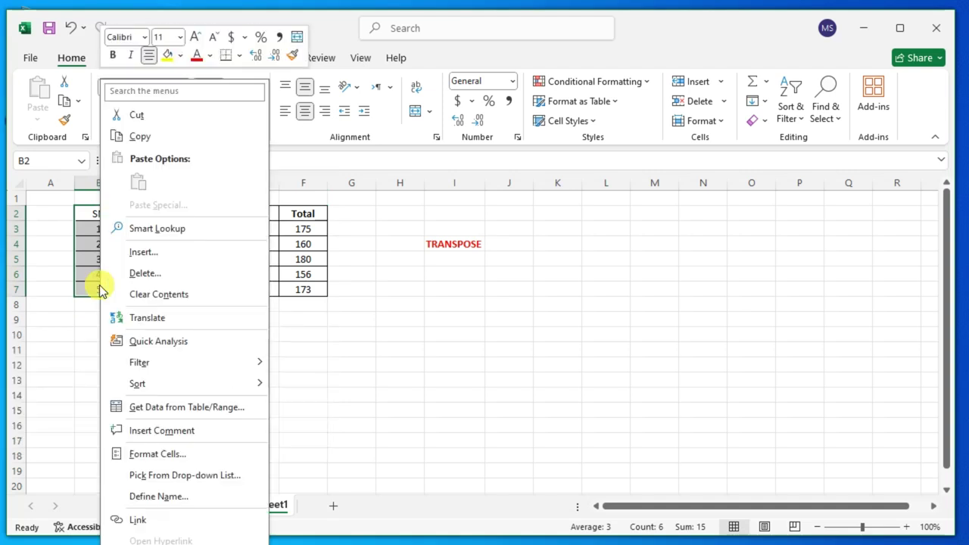
click(150, 144)
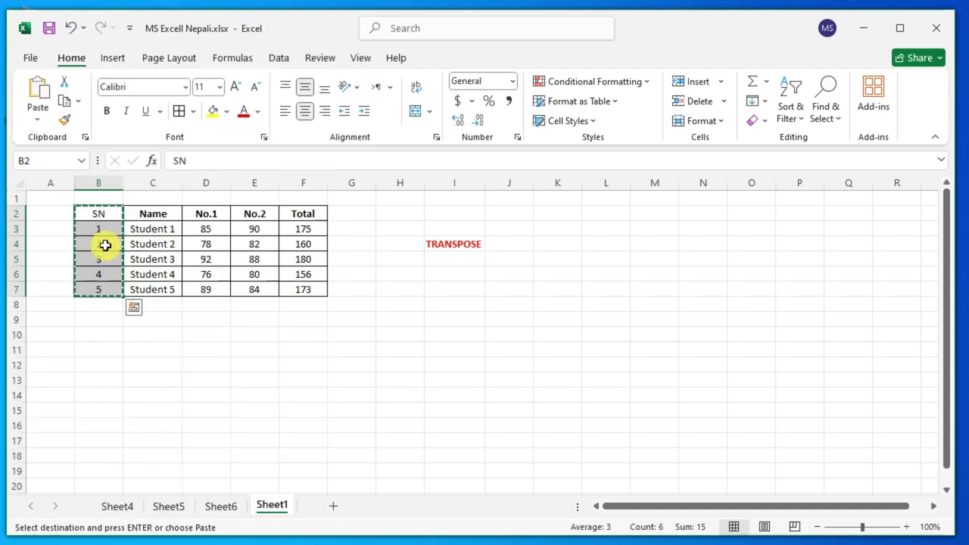
- Paste it transposed at K2 so K2:P2 reads SN, 1, 2, 3, 4, 5
click(555, 214)
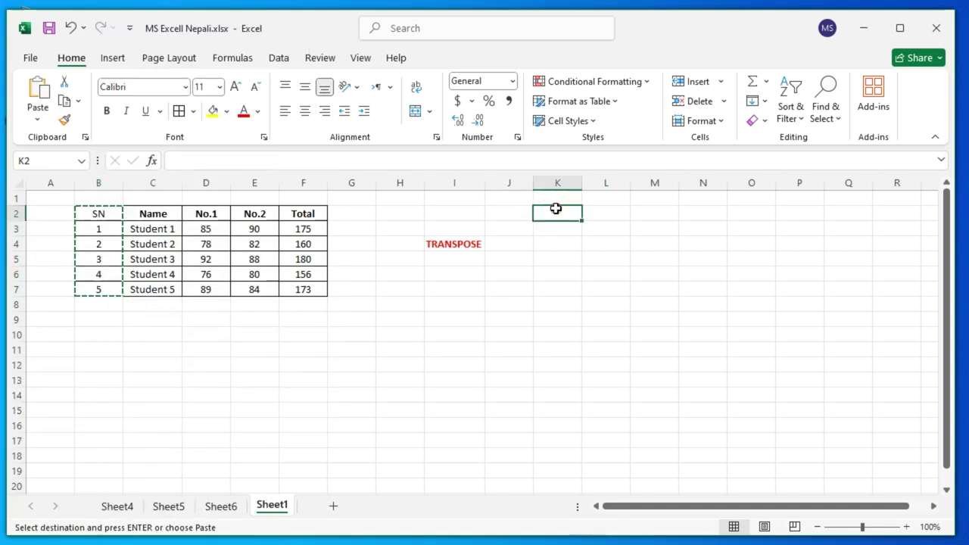
right_click(560, 212)
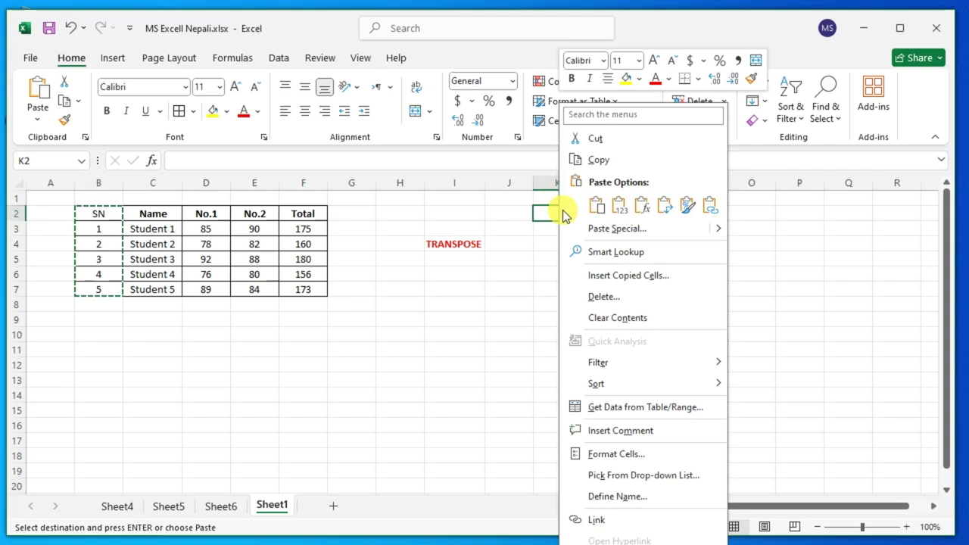
click(625, 231)
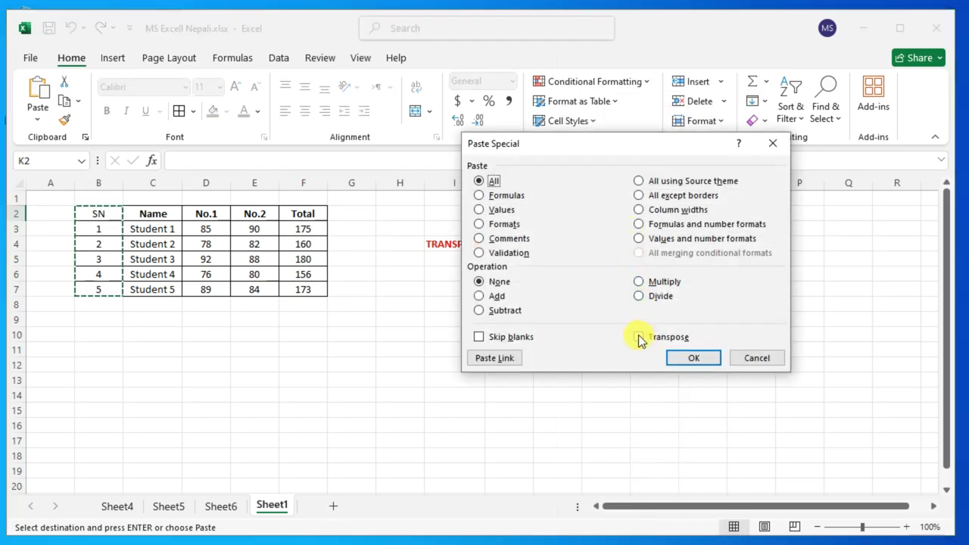
click(685, 357)
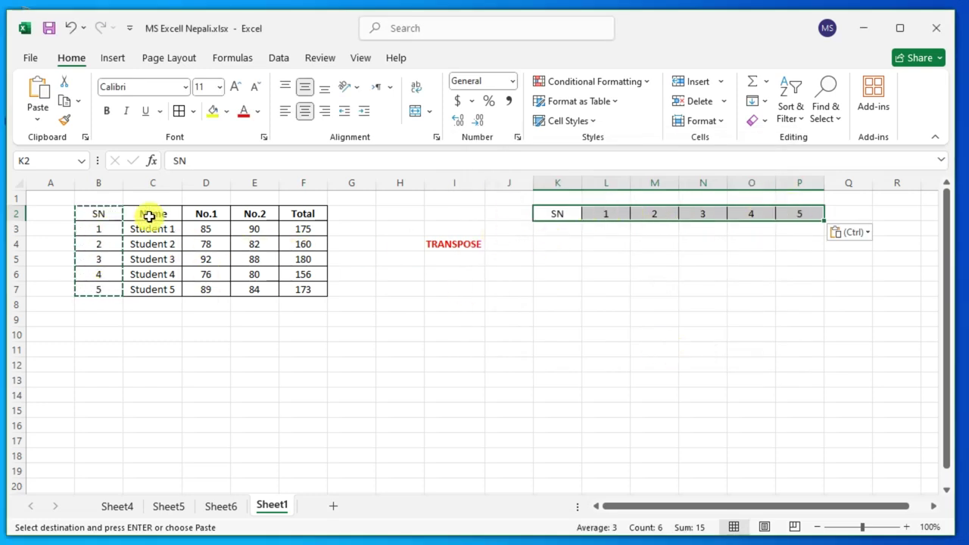
- Copy the Name column C2:C7
mouse_move(148, 215)
mouse_down()
mouse_move(156, 298)
mouse_move(157, 290)
mouse_up()
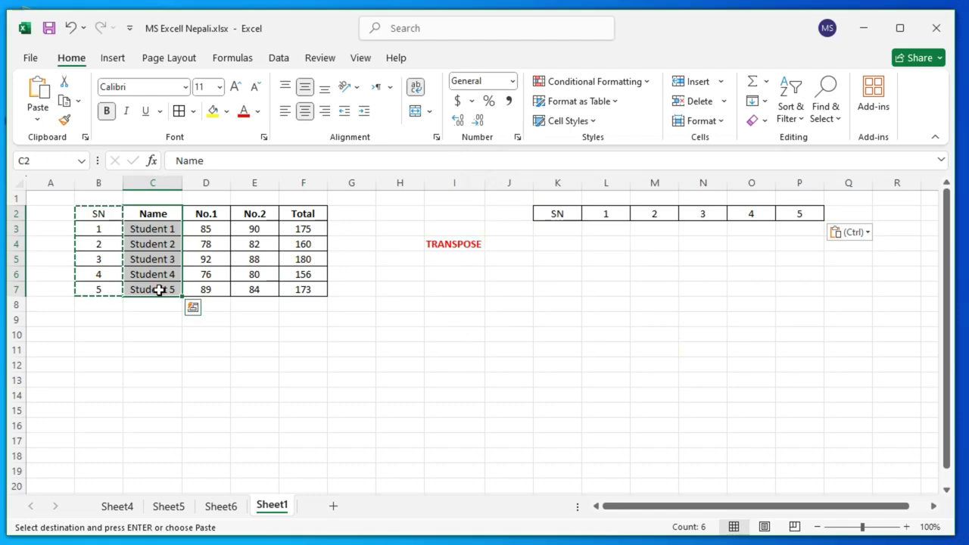
right_click(157, 289)
click(201, 141)
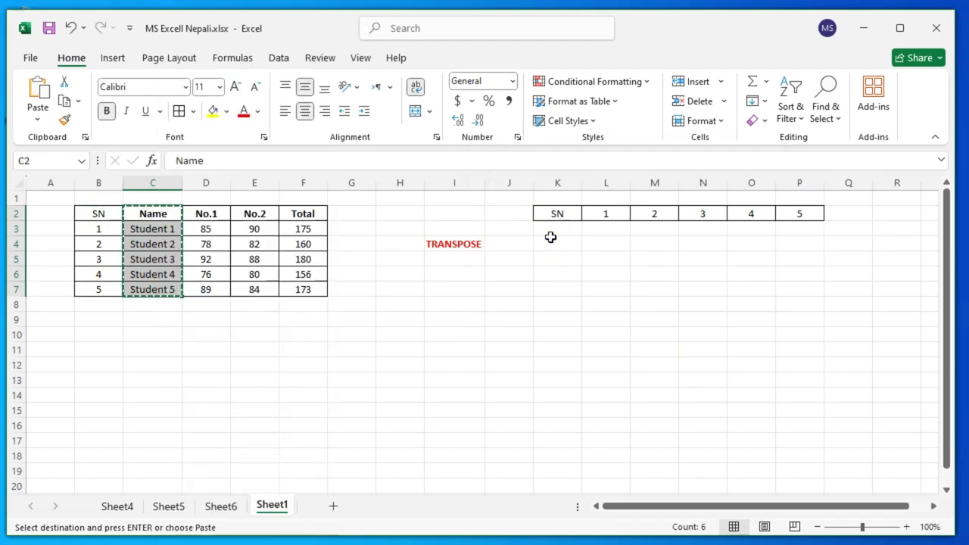
- Paste it at K3 with Transpose so K3:P3 reads Name, Student 1 to Student 5
click(552, 230)
right_click(552, 230)
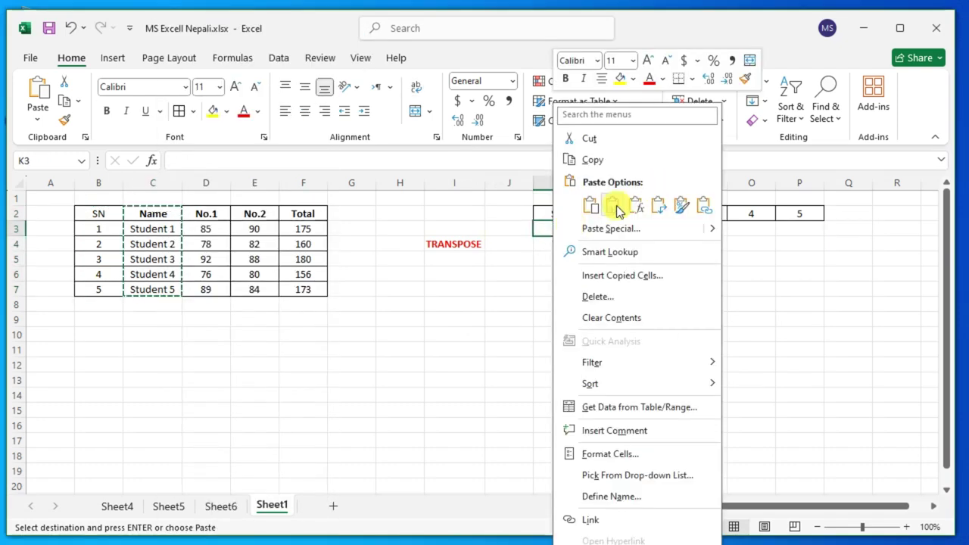
click(624, 228)
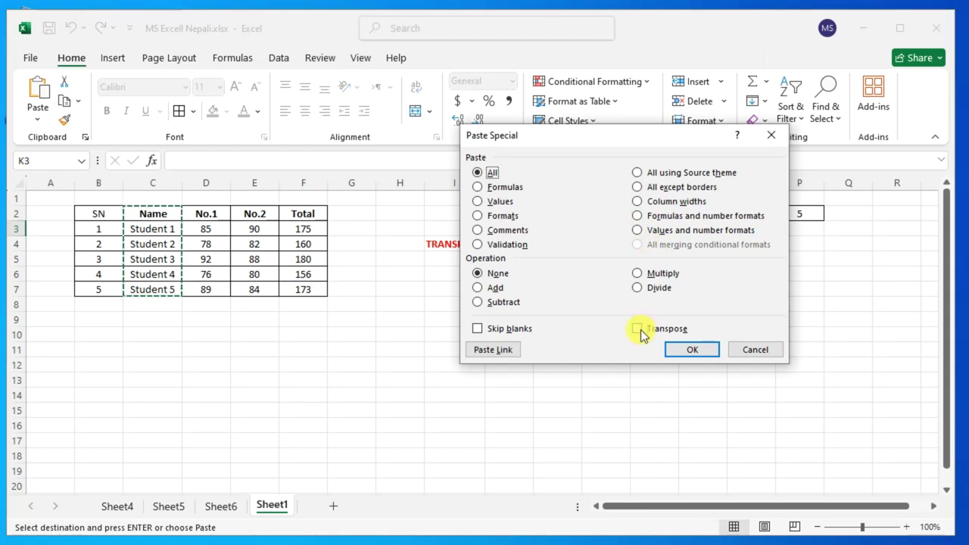
click(639, 329)
click(685, 352)
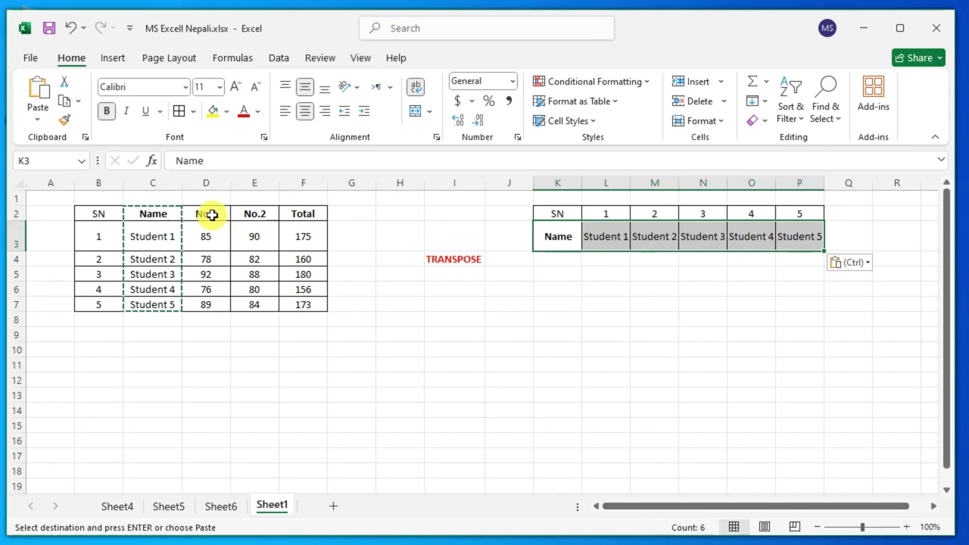
- Copy the No.1, No.2 and Total score columns D2:F7
drag(212, 214, 294, 304)
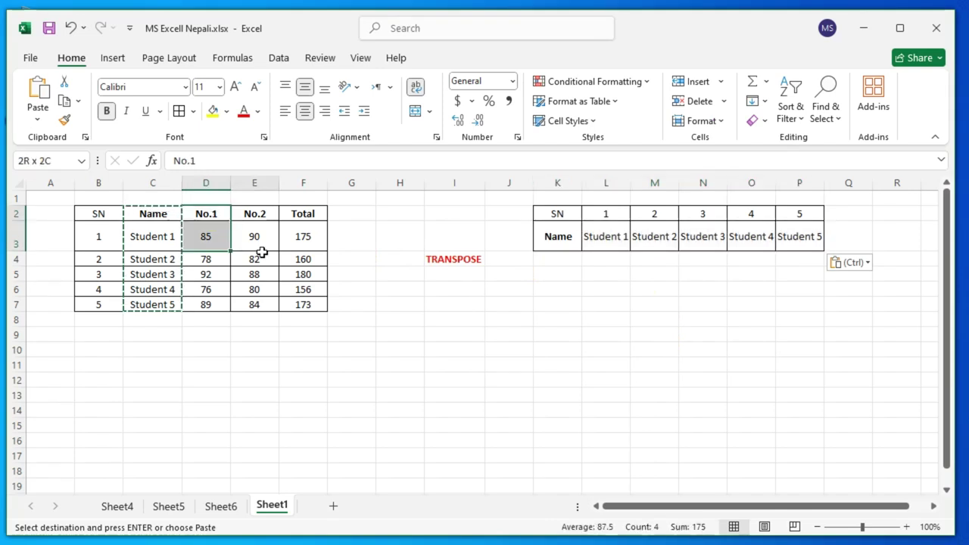
right_click(295, 304)
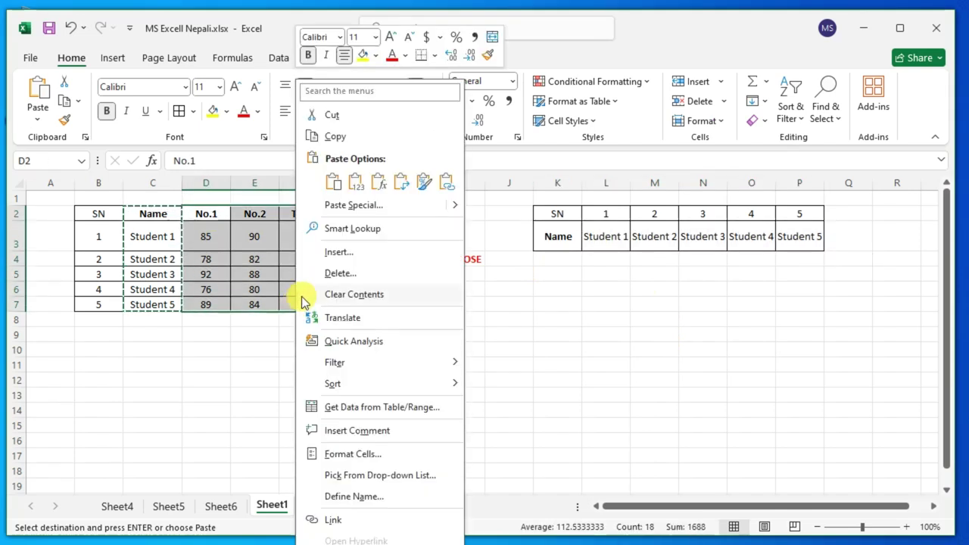
click(344, 144)
- Paste them at K4 with Transpose so they fill rows K4:P6
click(560, 258)
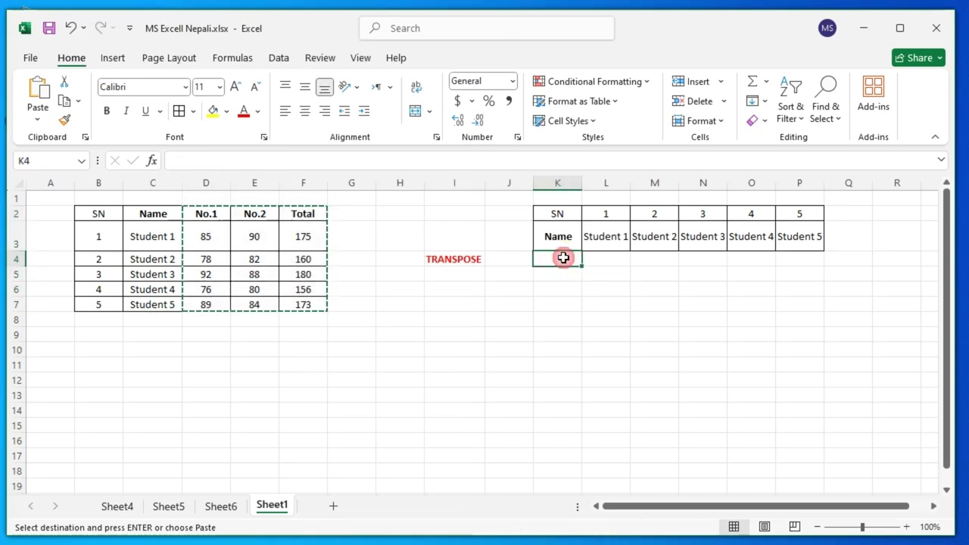
right_click(561, 258)
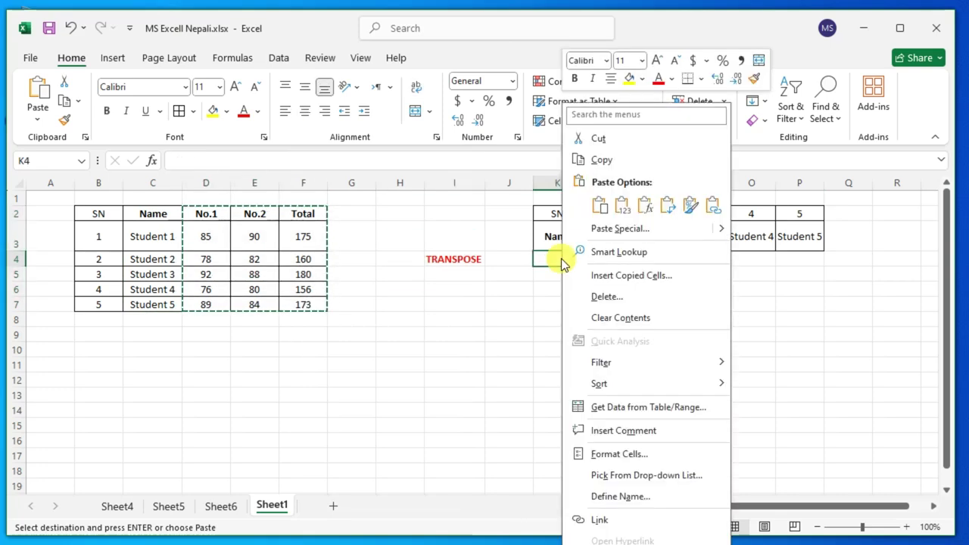
click(623, 231)
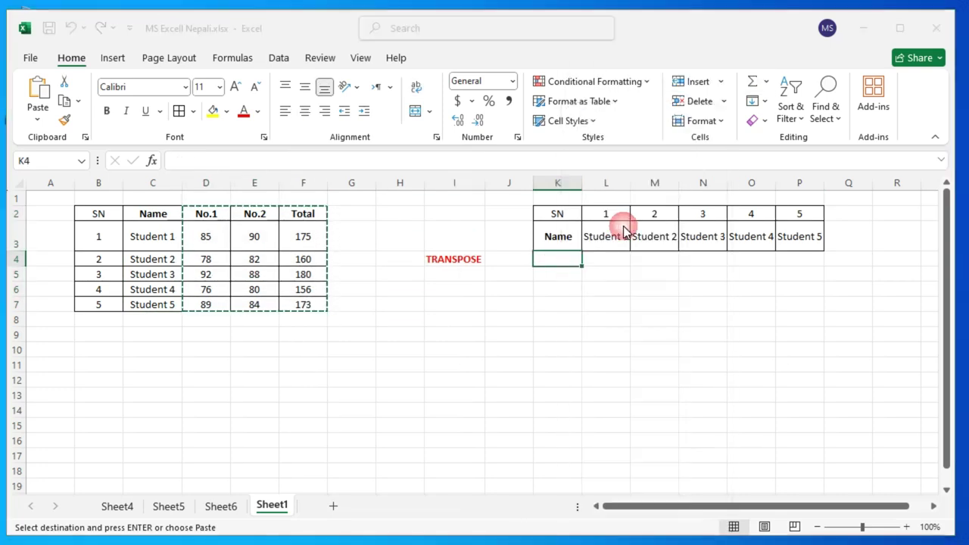
click(634, 332)
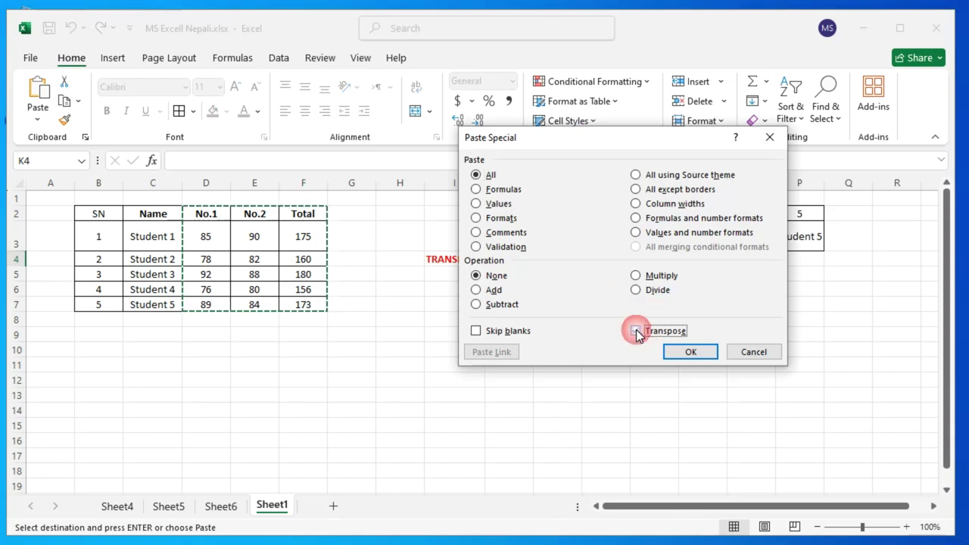
click(685, 353)
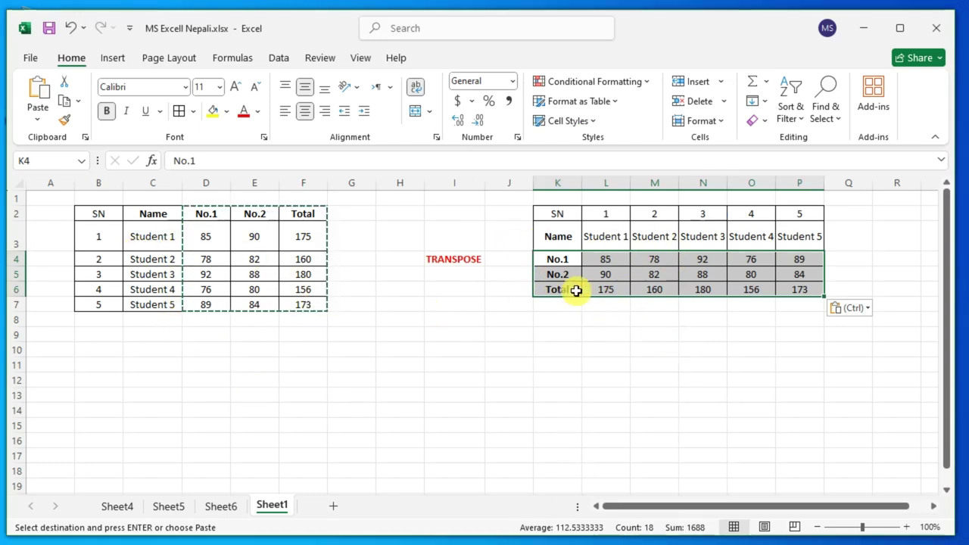
- Copy the SN row K2:P2
drag(556, 223, 554, 288)
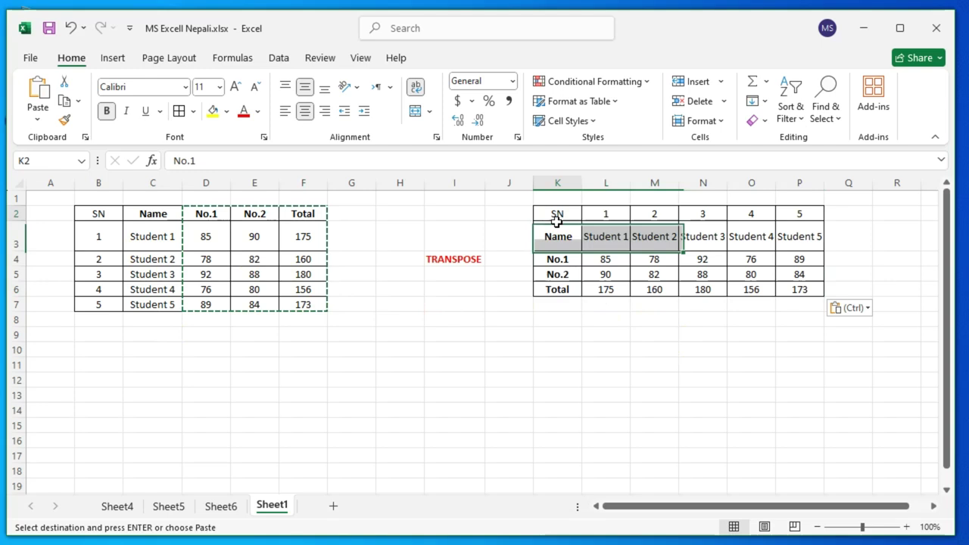
right_click(556, 288)
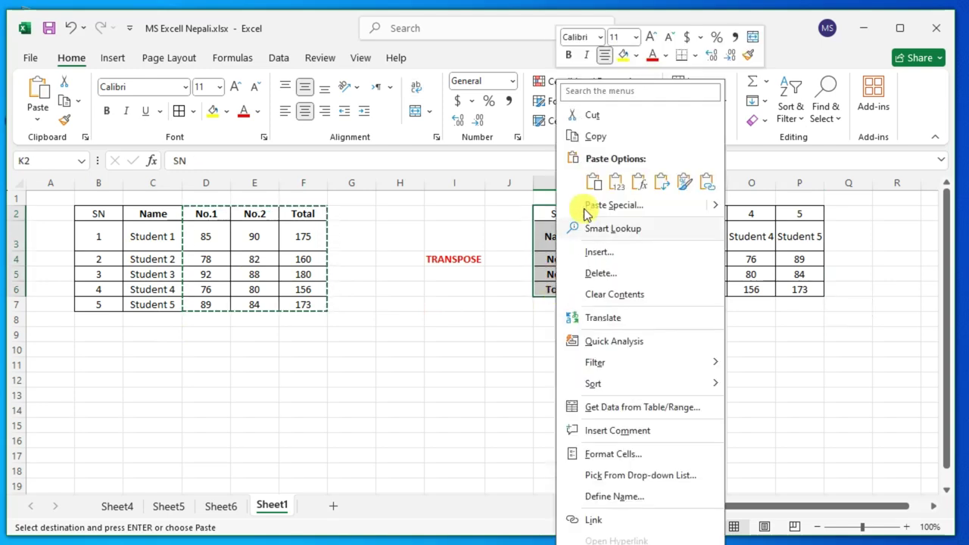
click(598, 139)
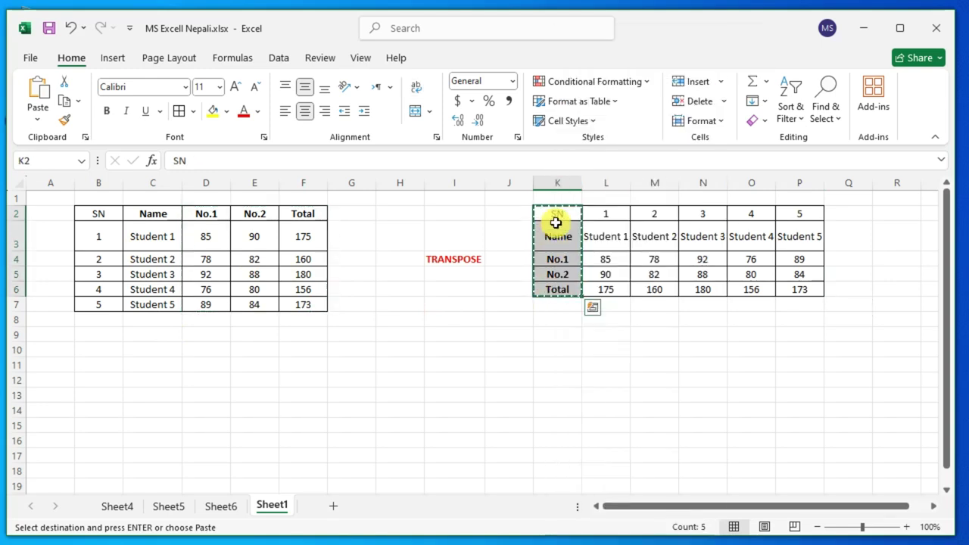
drag(605, 215, 789, 214)
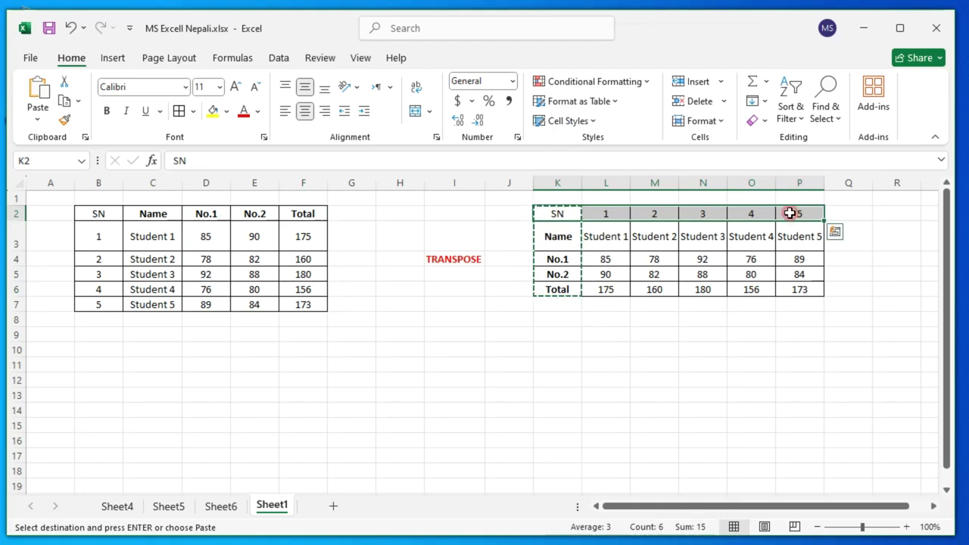
right_click(789, 213)
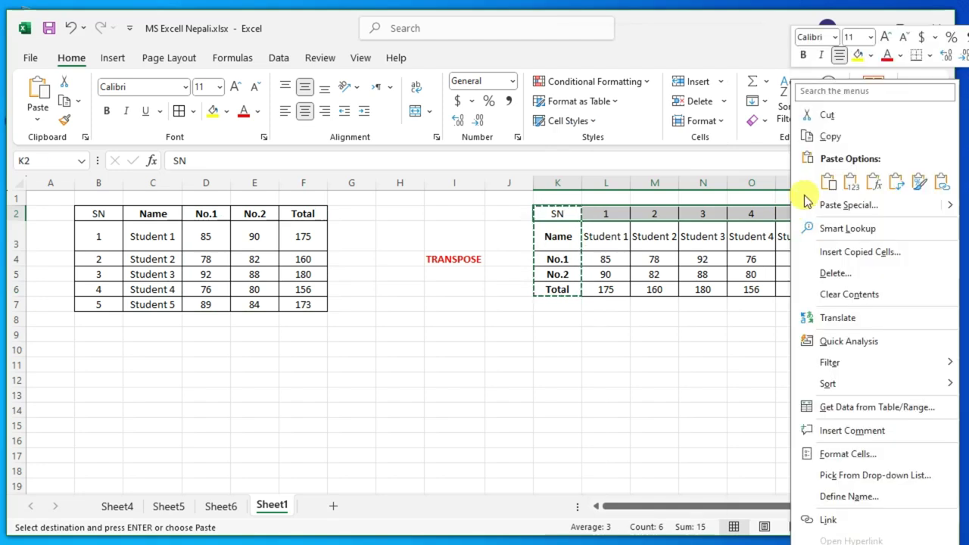
click(823, 134)
- Paste it at K11 with Transpose so K11:K16 reads SN, 1 to 5
click(569, 363)
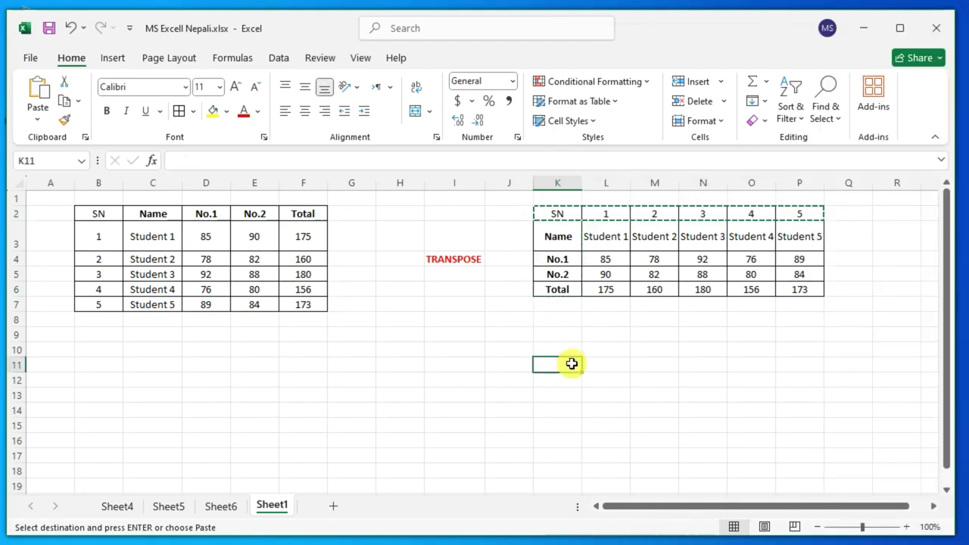
right_click(569, 364)
click(637, 228)
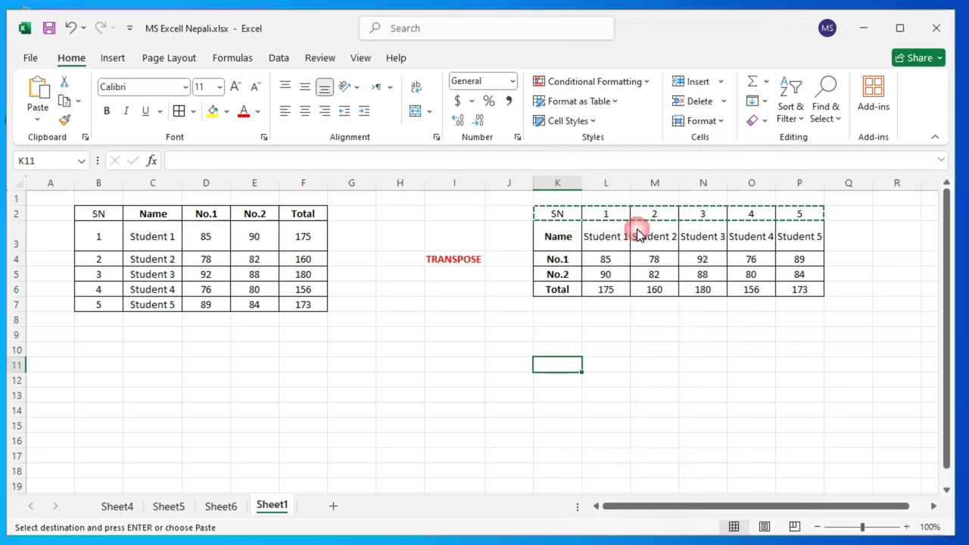
click(649, 334)
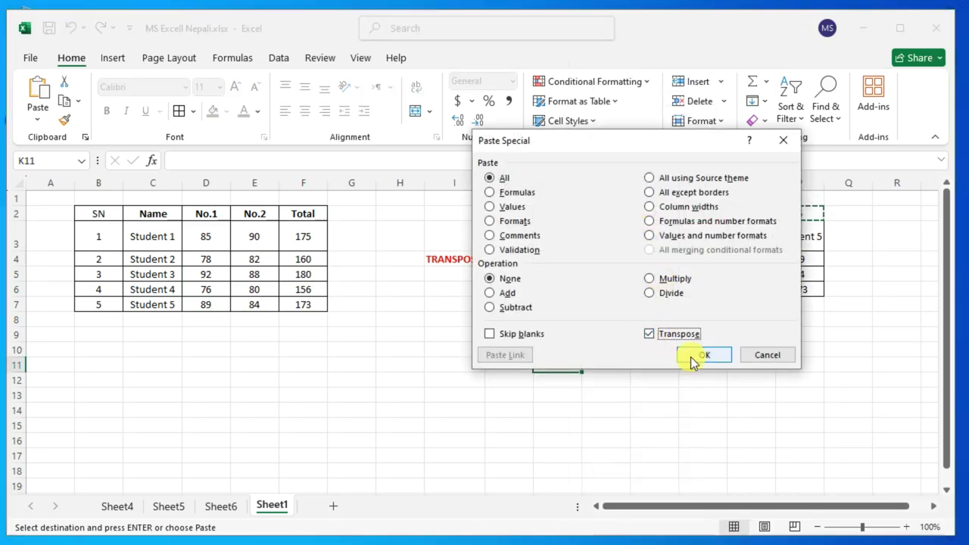
click(690, 355)
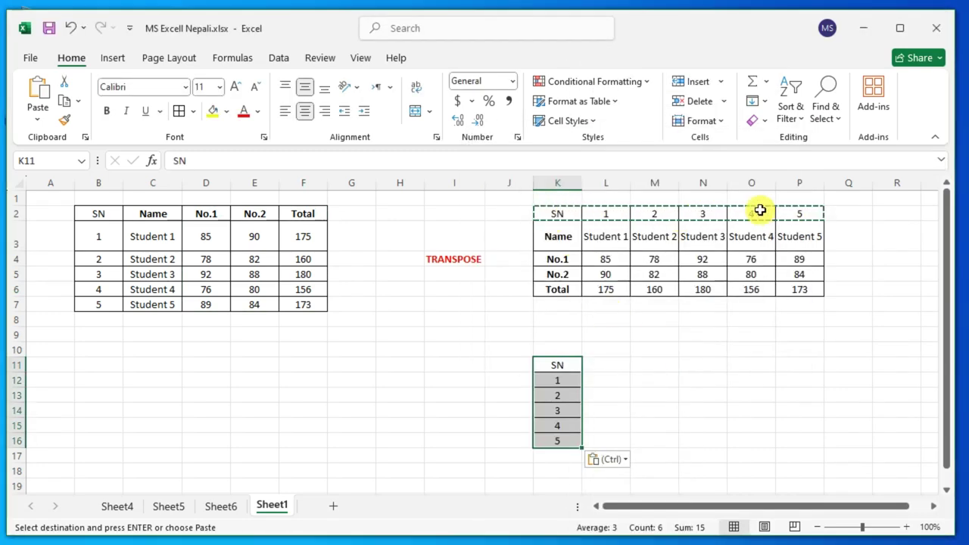